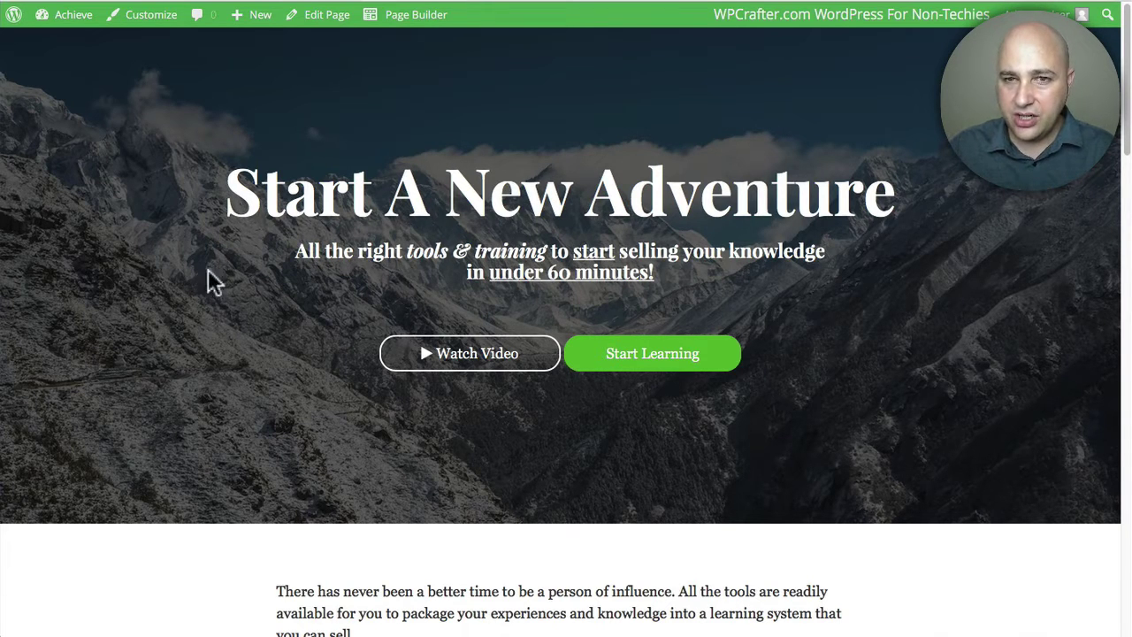
- Glance at the 60 Minute Website Challenge page, then go to the Achieve admin dashboard
click(210, 4)
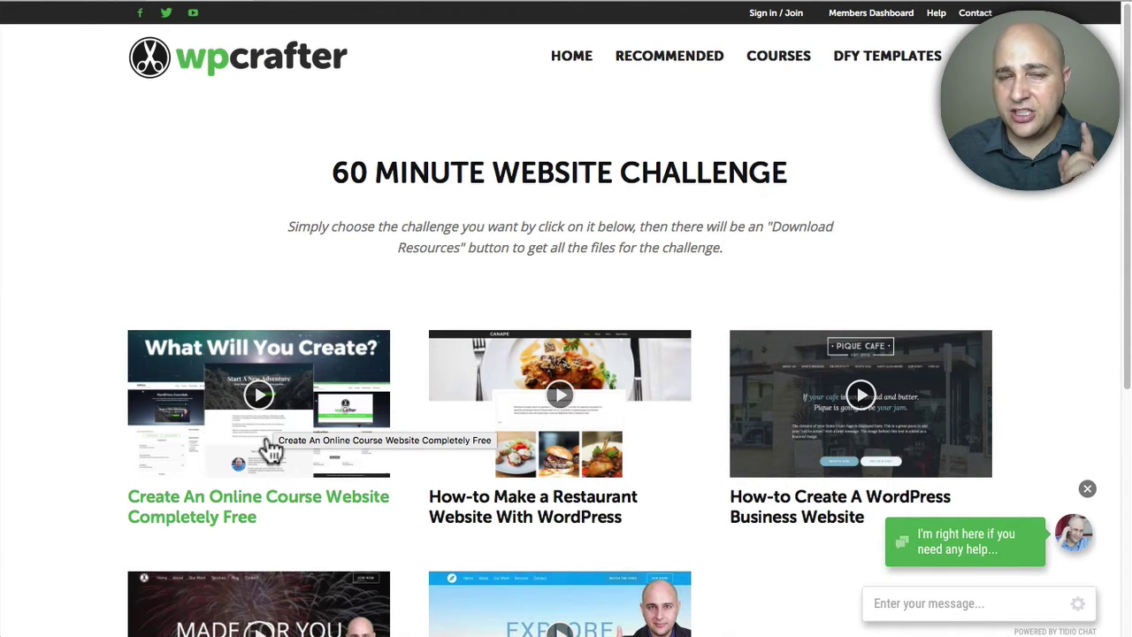
key(ctrl+Tab)
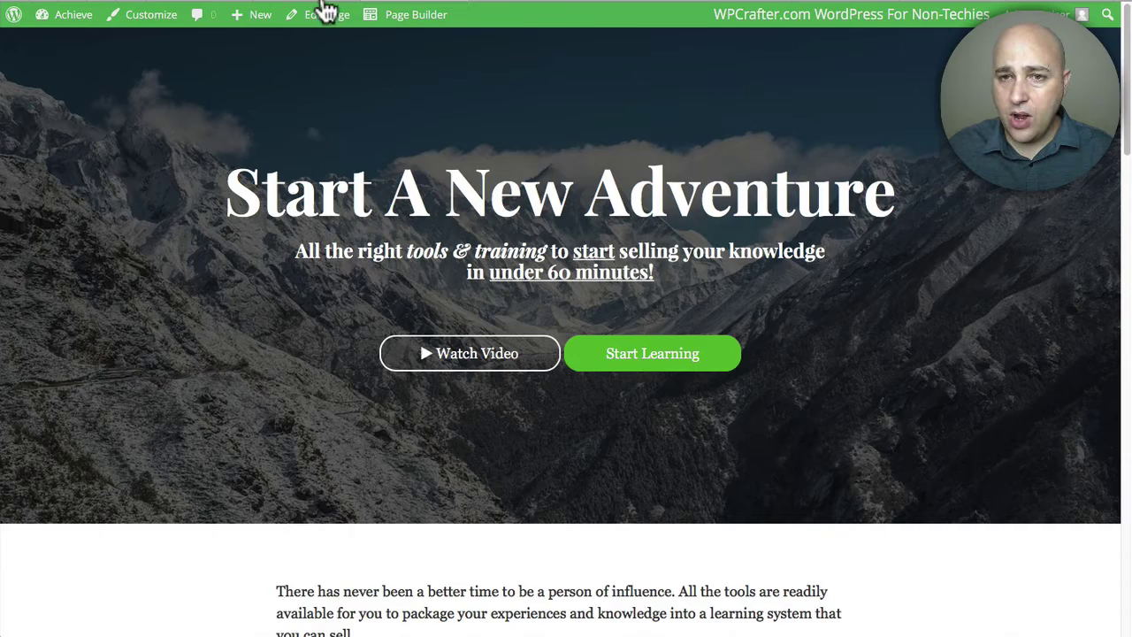
click(328, 10)
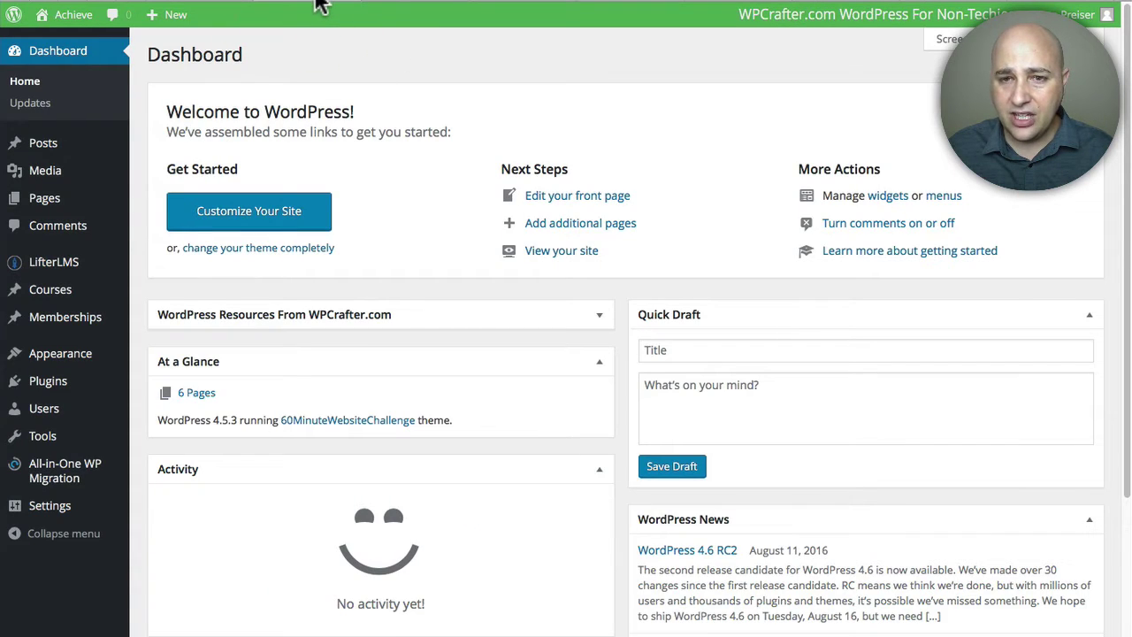
- From Appearance > Themes, start customizing the active 60MinuteWebsiteChallenge theme
mouse_move(93, 372)
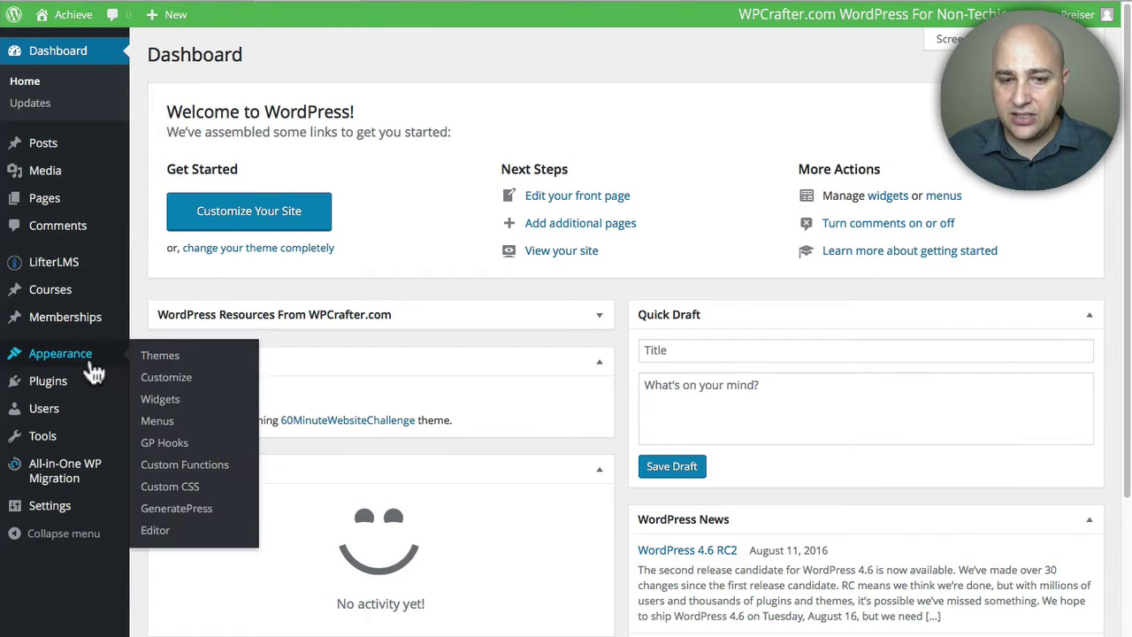
click(152, 359)
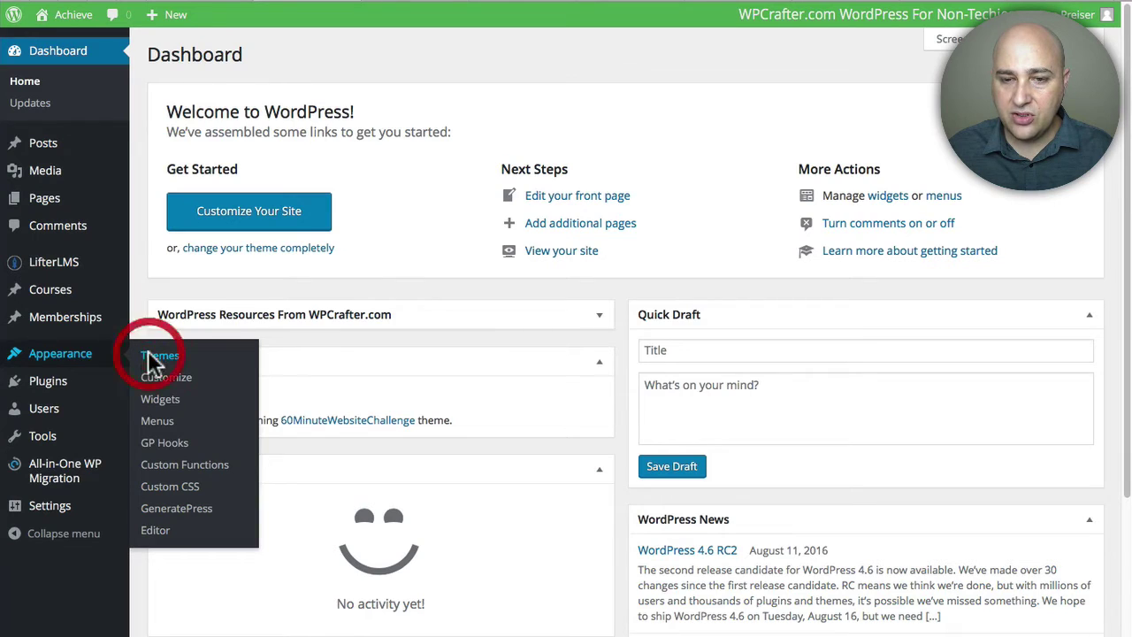
mouse_move(505, 222)
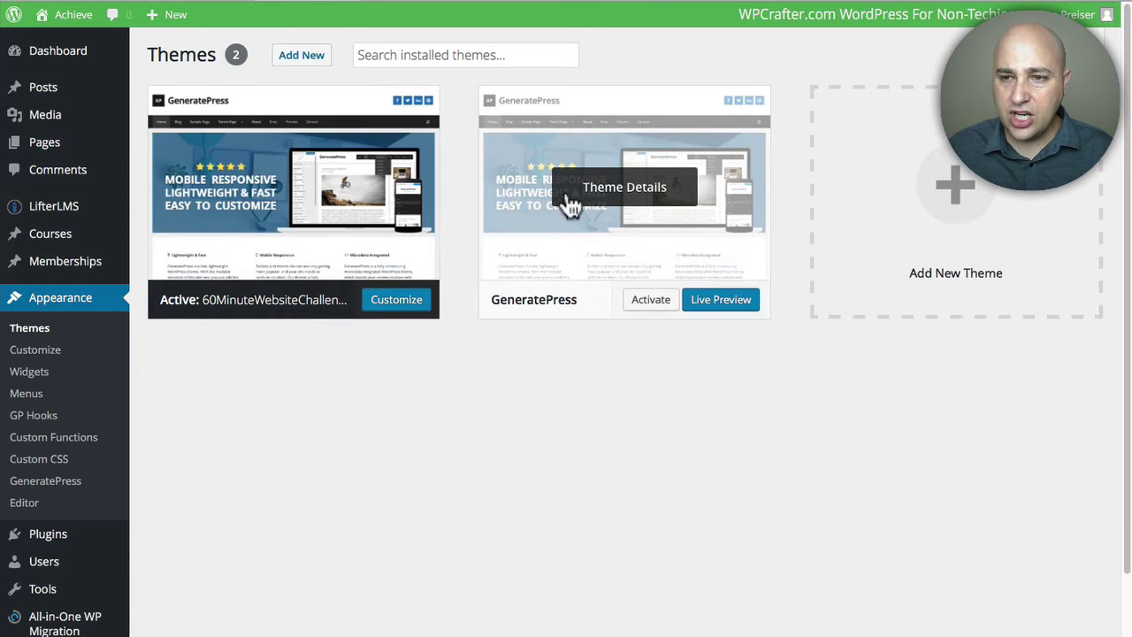
click(39, 352)
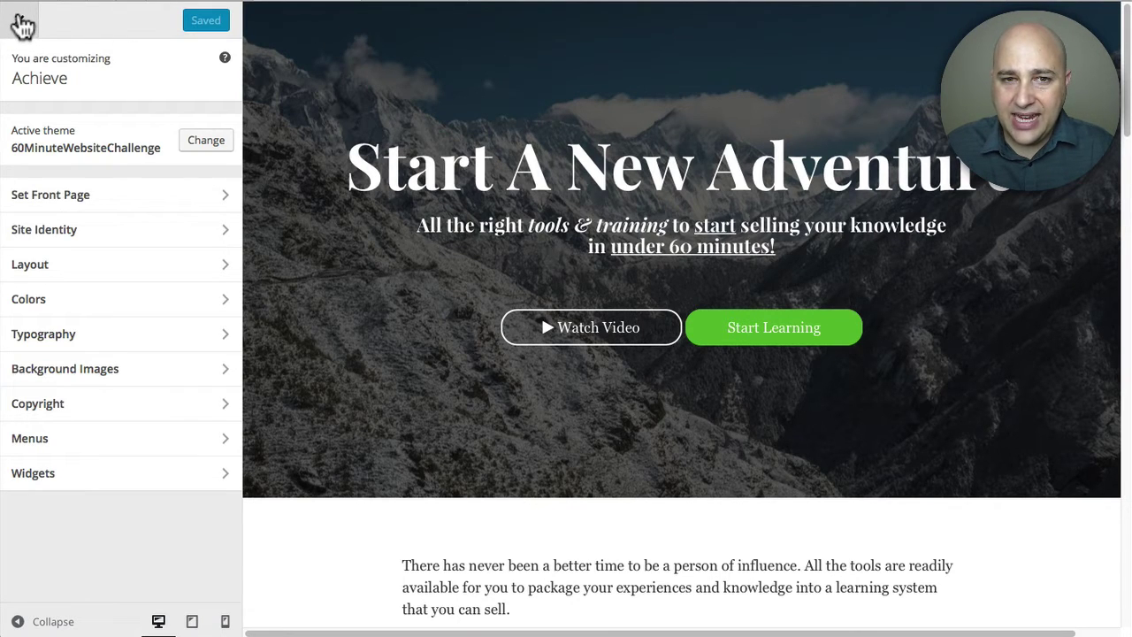
- Leave the Customizer and open the Home page from All Pages for editing
click(19, 19)
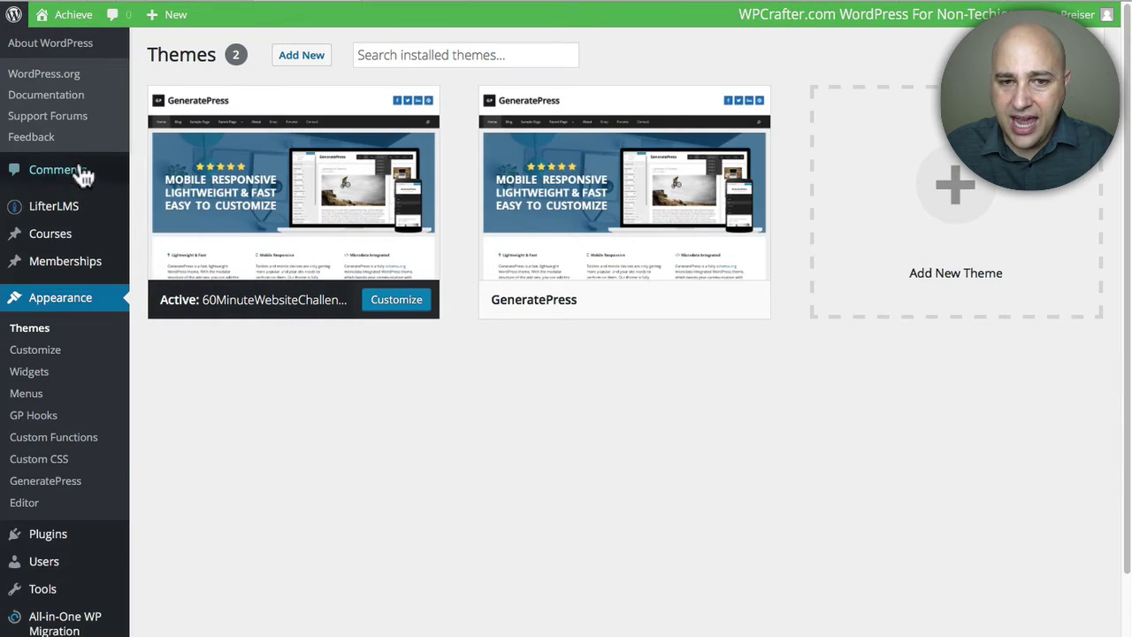
mouse_move(66, 182)
click(148, 146)
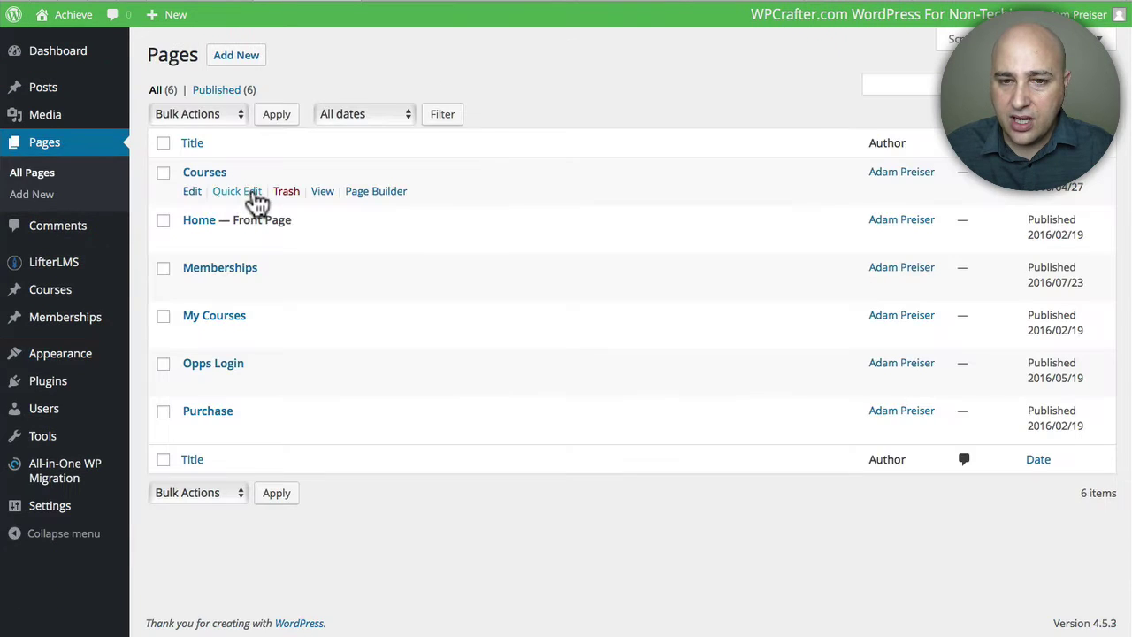
click(202, 222)
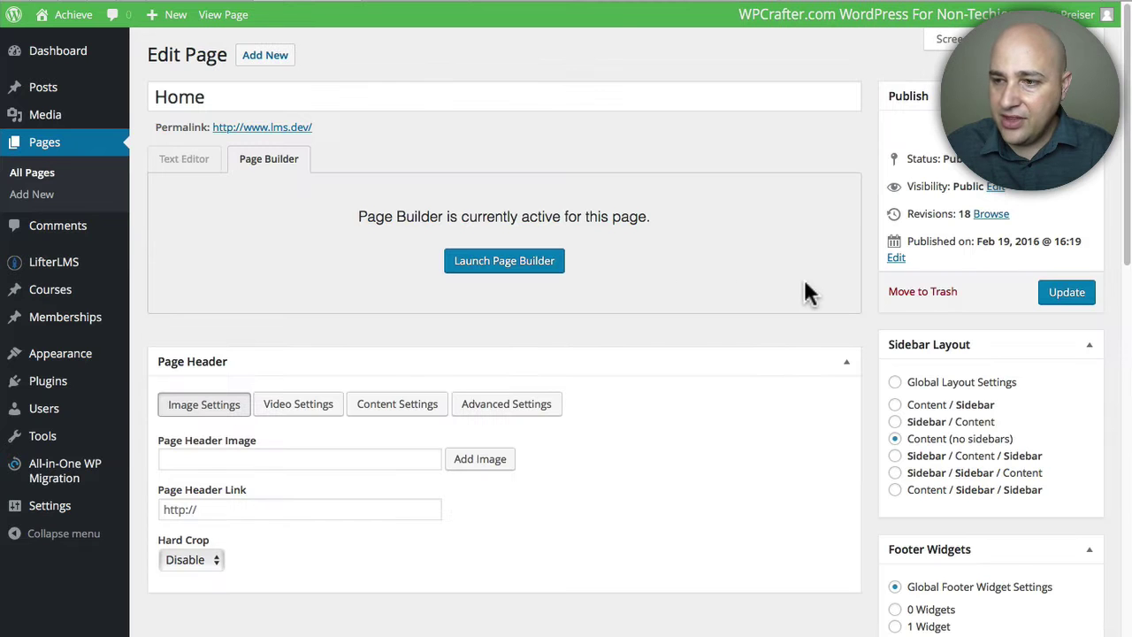
- Untick Header under Disable Elements and update the Home page
scroll(870, 292, down, 8)
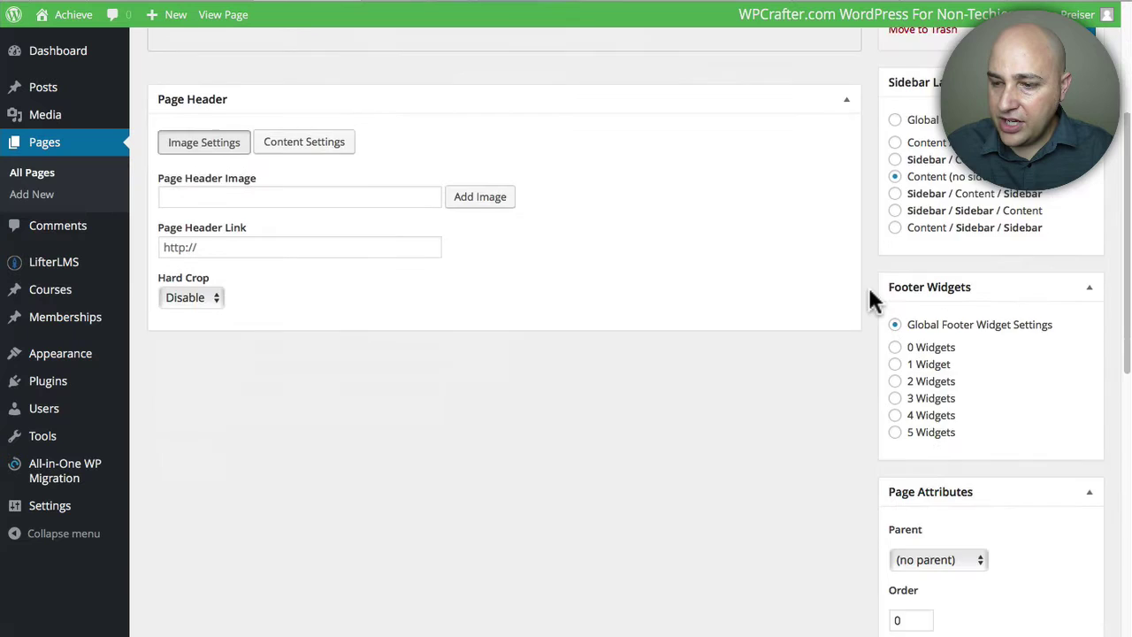
scroll(870, 301, down, 3)
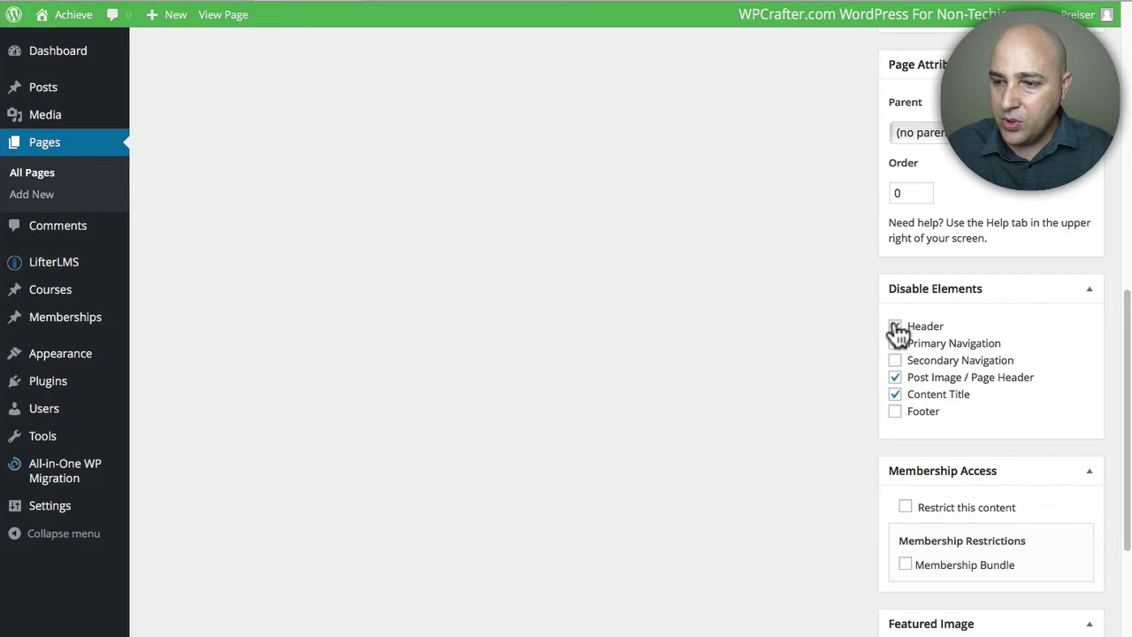
click(895, 326)
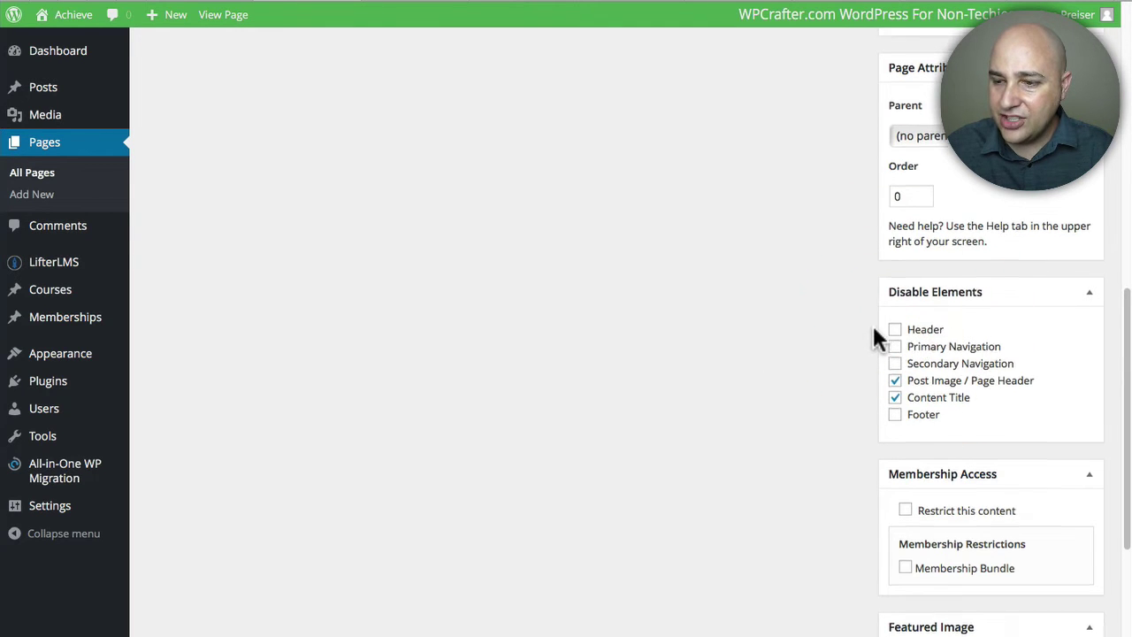
scroll(873, 325, up, 5)
click(1066, 293)
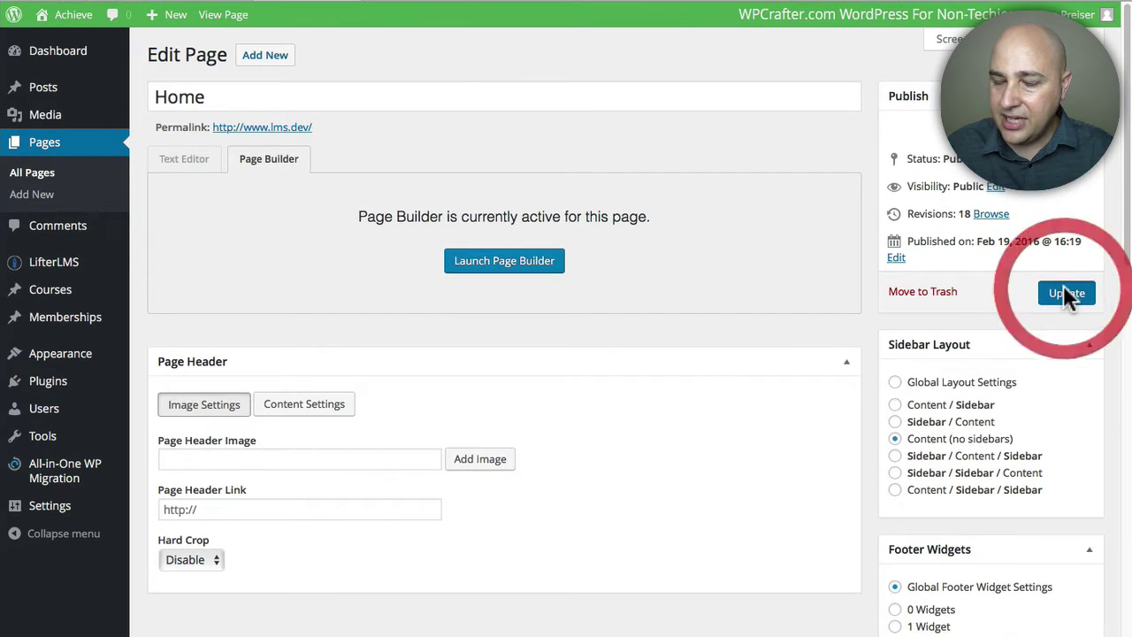
- View the live Home page to confirm the Achieve header and menu, then return to the editor
click(420, 4)
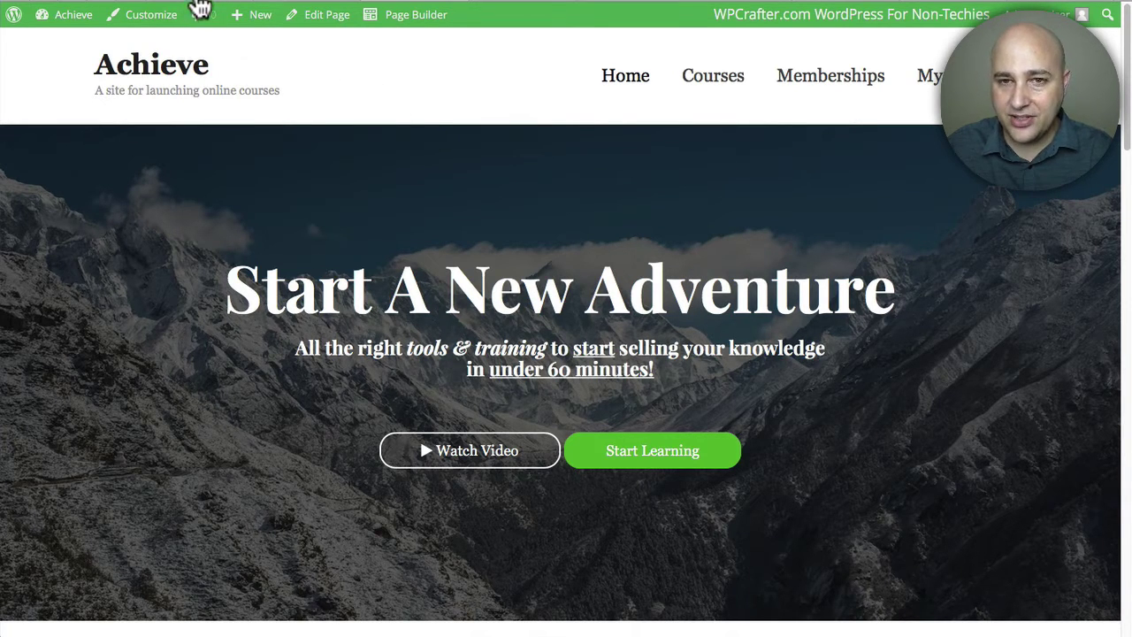
click(301, 7)
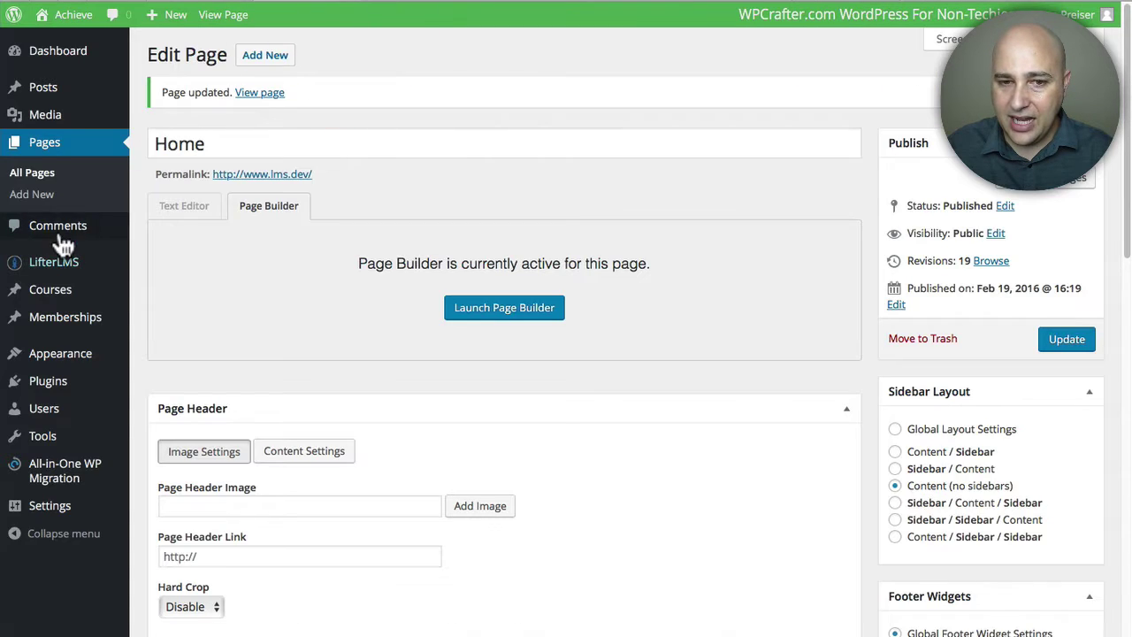
- Open the Customizer's Site Identity settings and select the Achieve title and tagline text
mouse_move(67, 359)
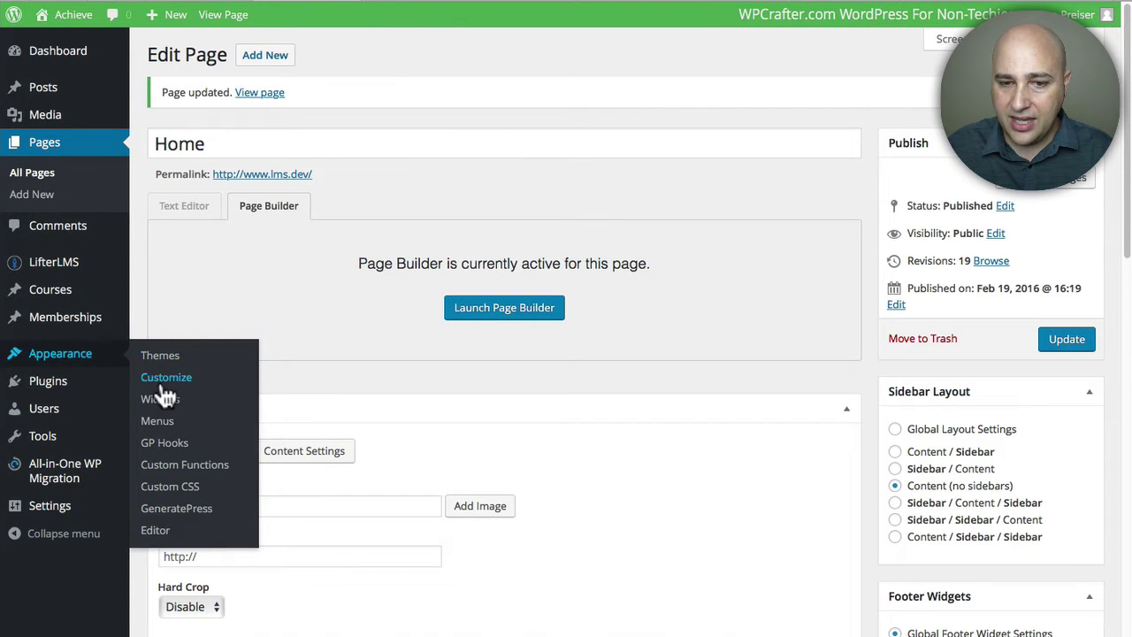
click(165, 377)
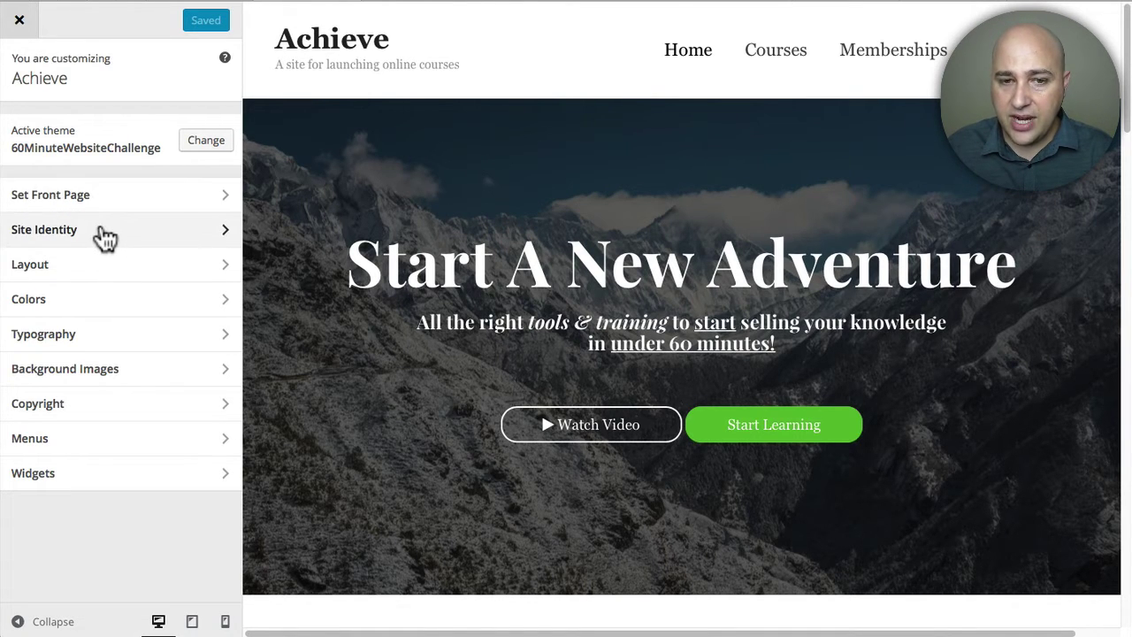
click(103, 231)
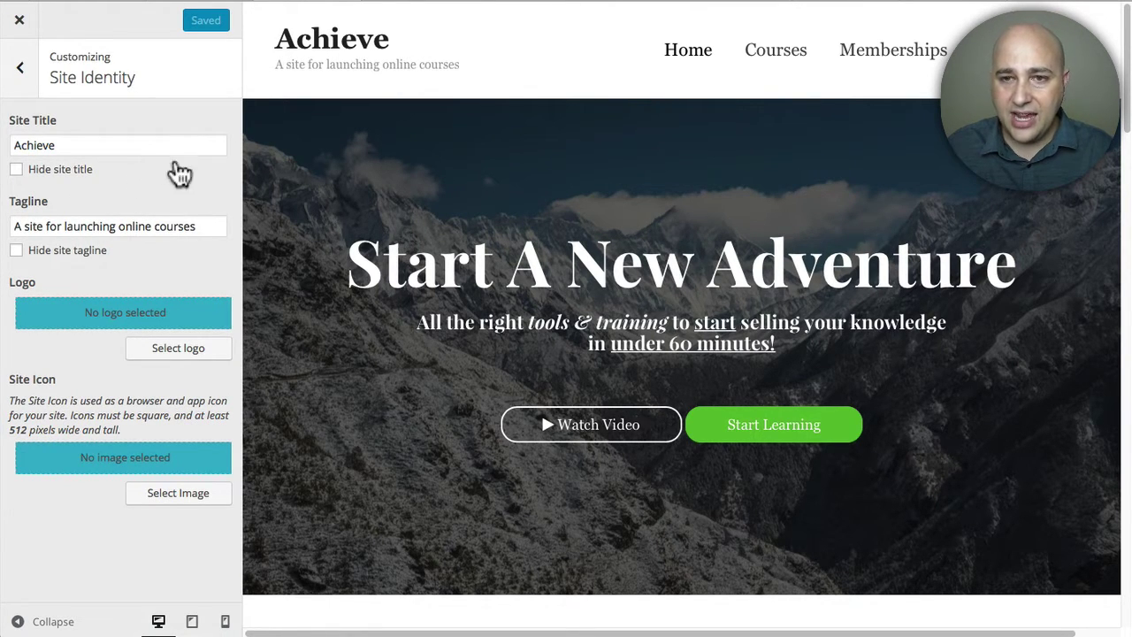
drag(80, 145, 7, 145)
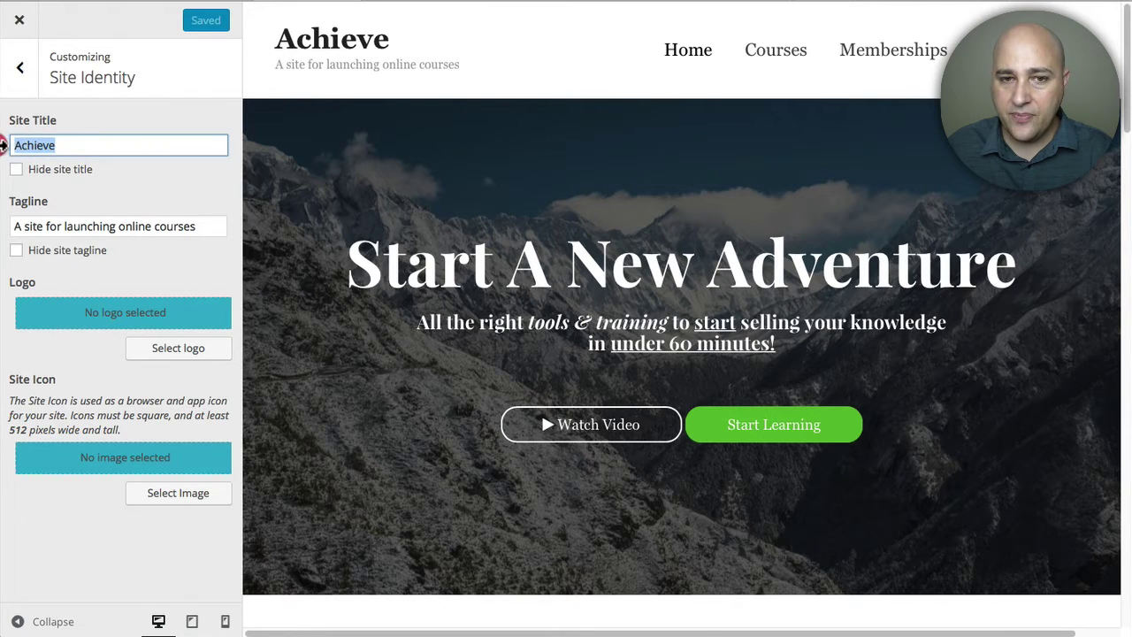
drag(207, 226, 13, 227)
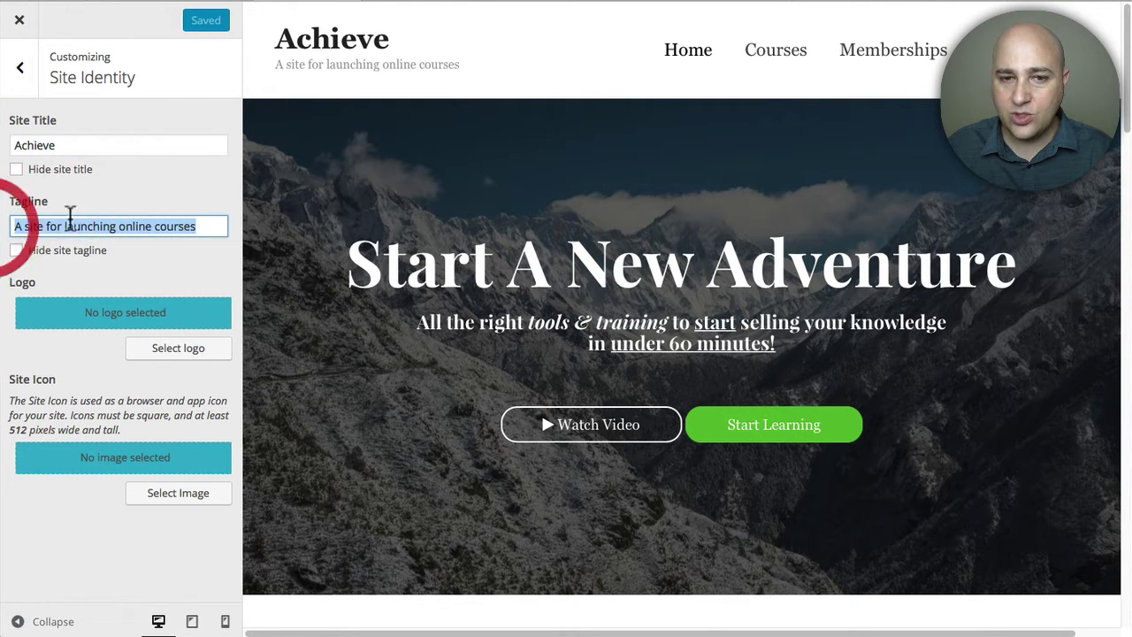
click(157, 202)
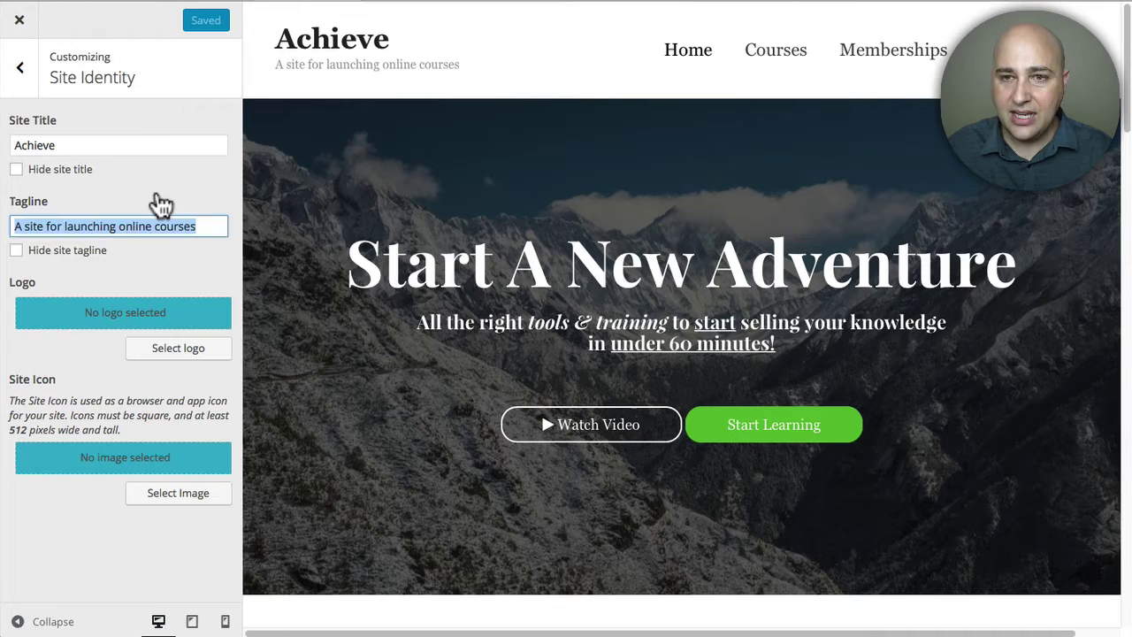
click(155, 203)
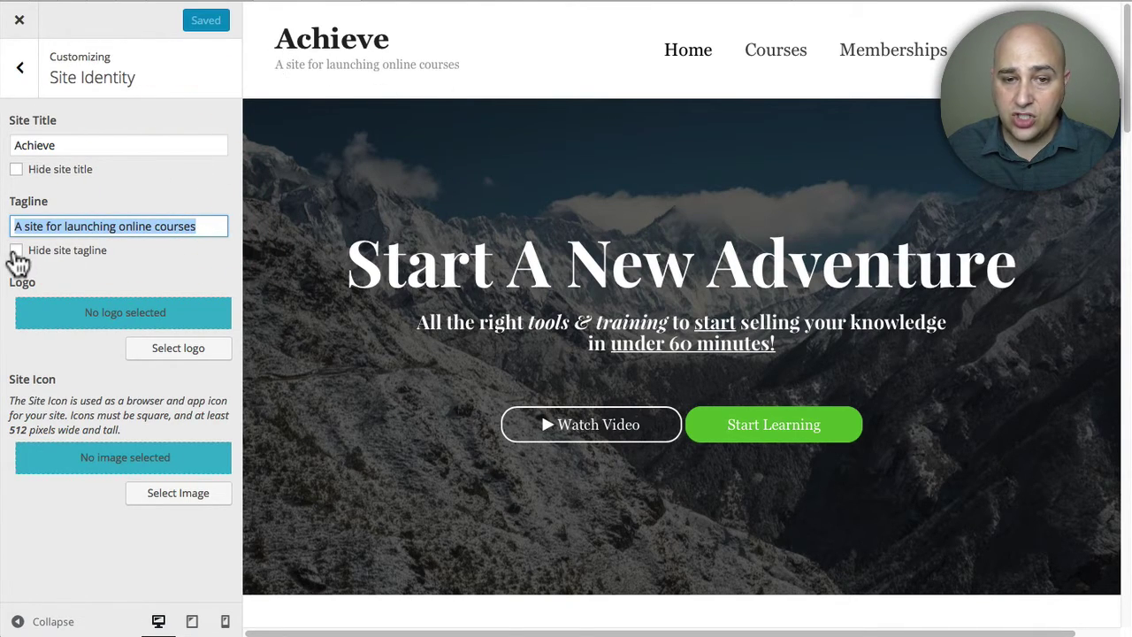
- Tick then untick Hide site tagline, keeping the tagline visible, and move to Layout
click(16, 251)
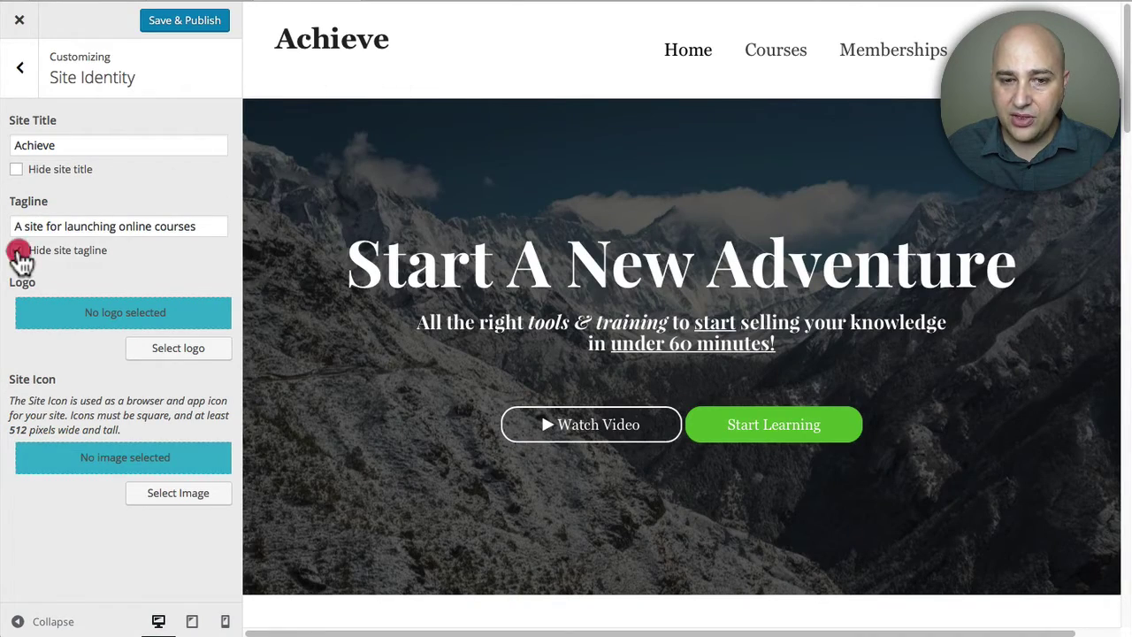
click(17, 252)
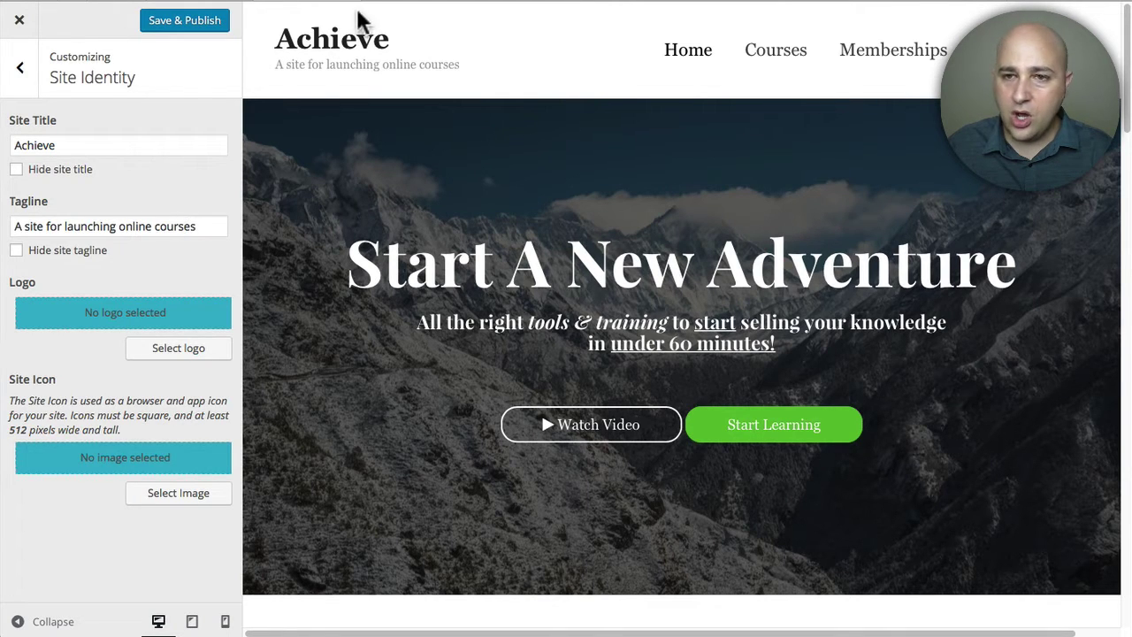
click(27, 78)
click(118, 264)
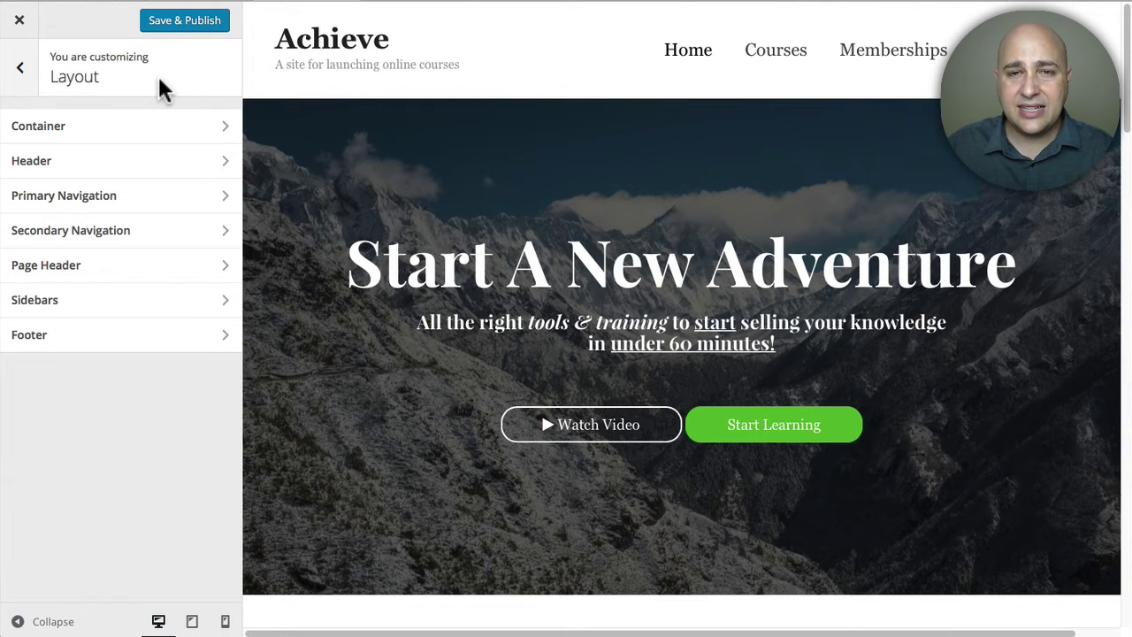
click(126, 131)
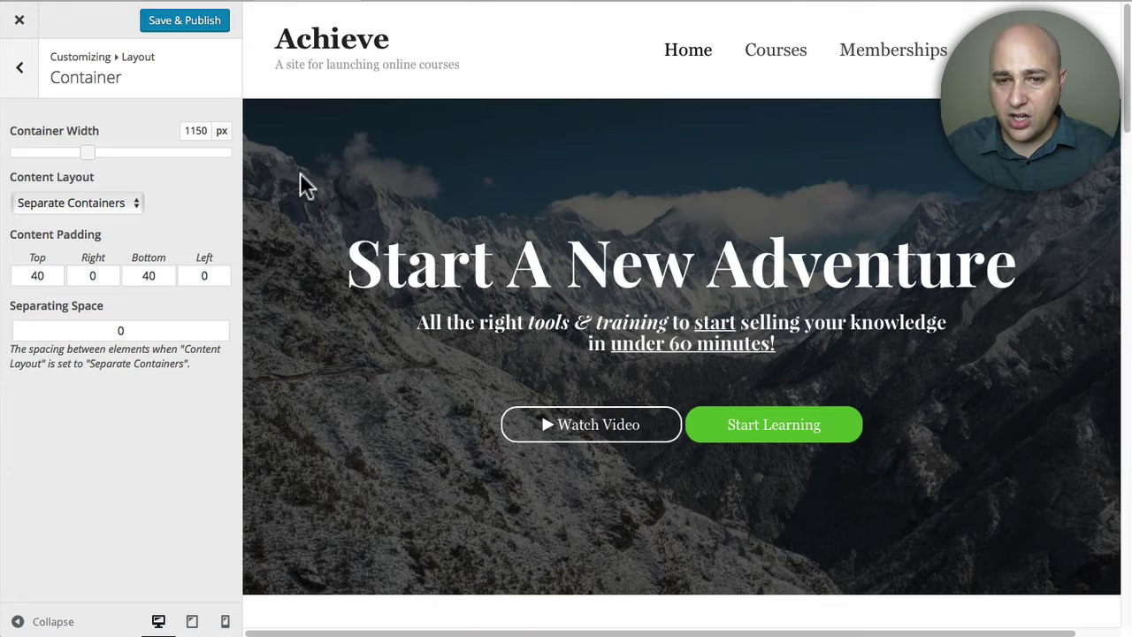
- Try Center and Right for the header alignment, then set it back to Left
click(23, 71)
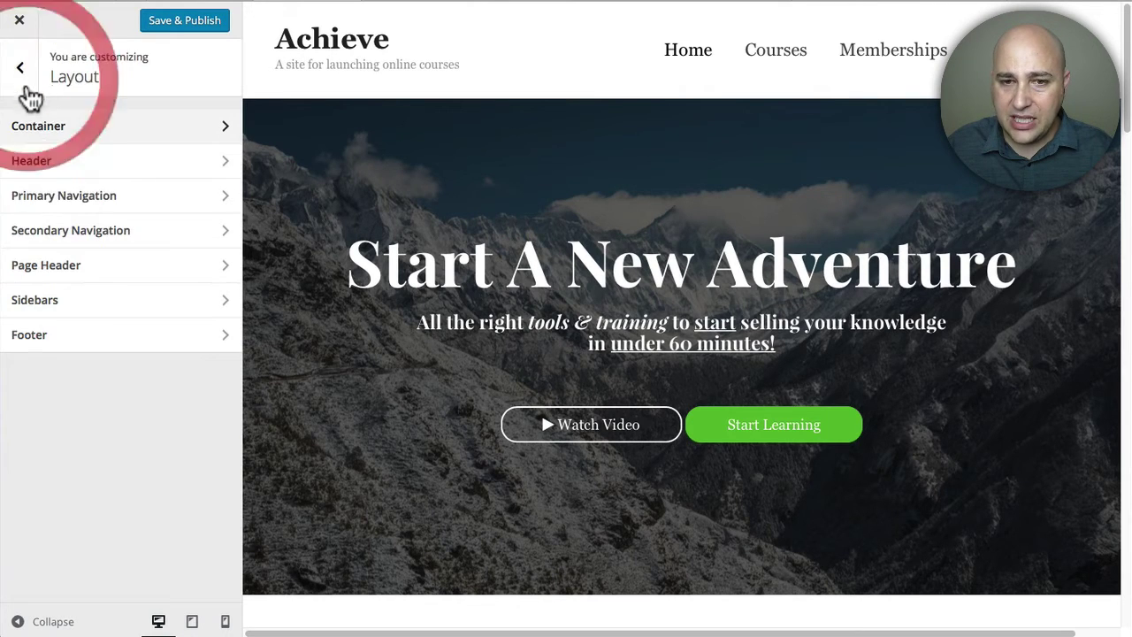
click(71, 159)
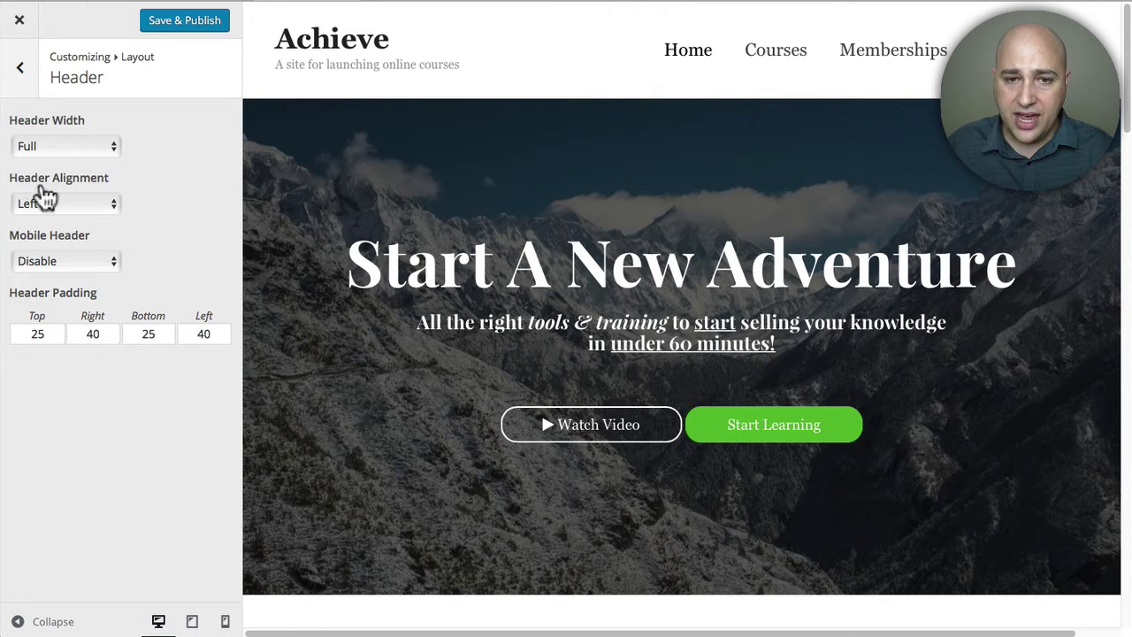
click(99, 211)
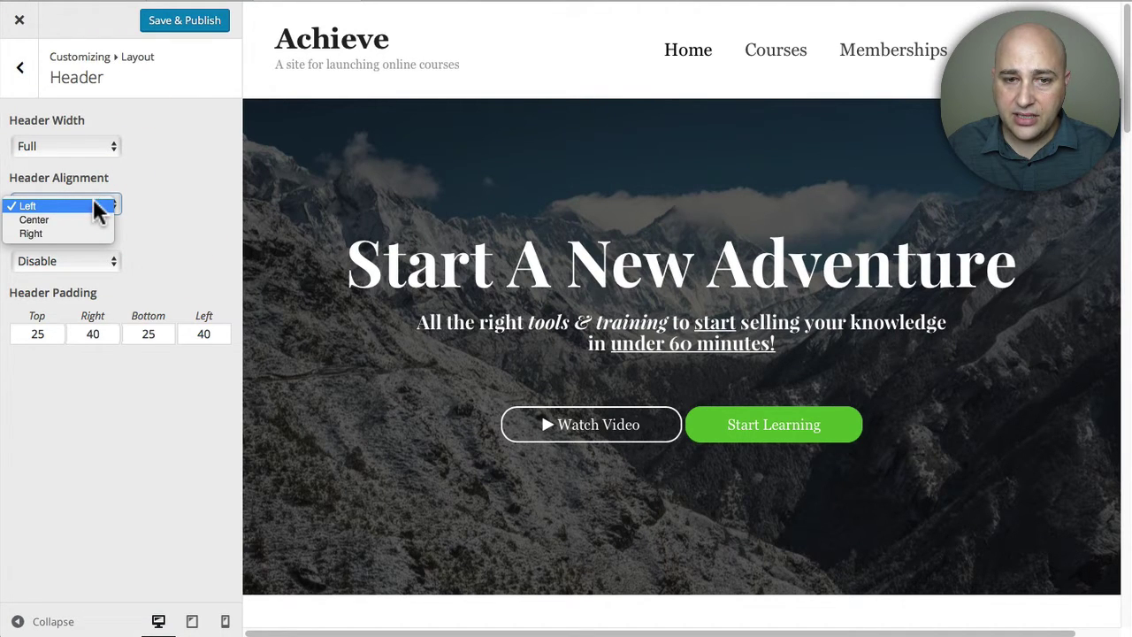
click(79, 221)
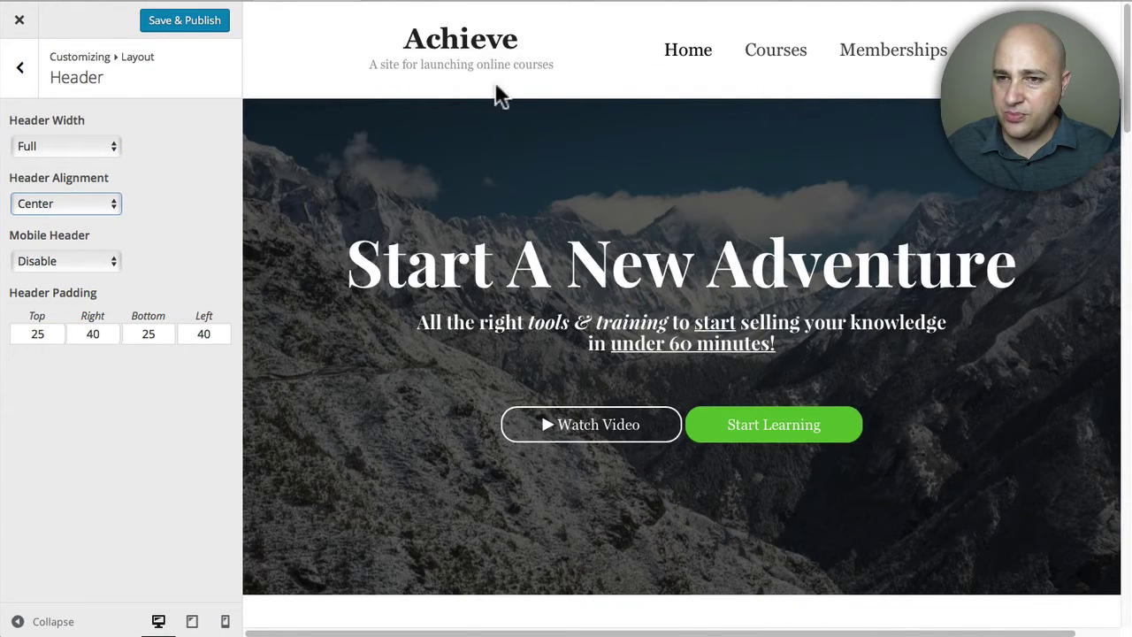
click(81, 204)
click(82, 220)
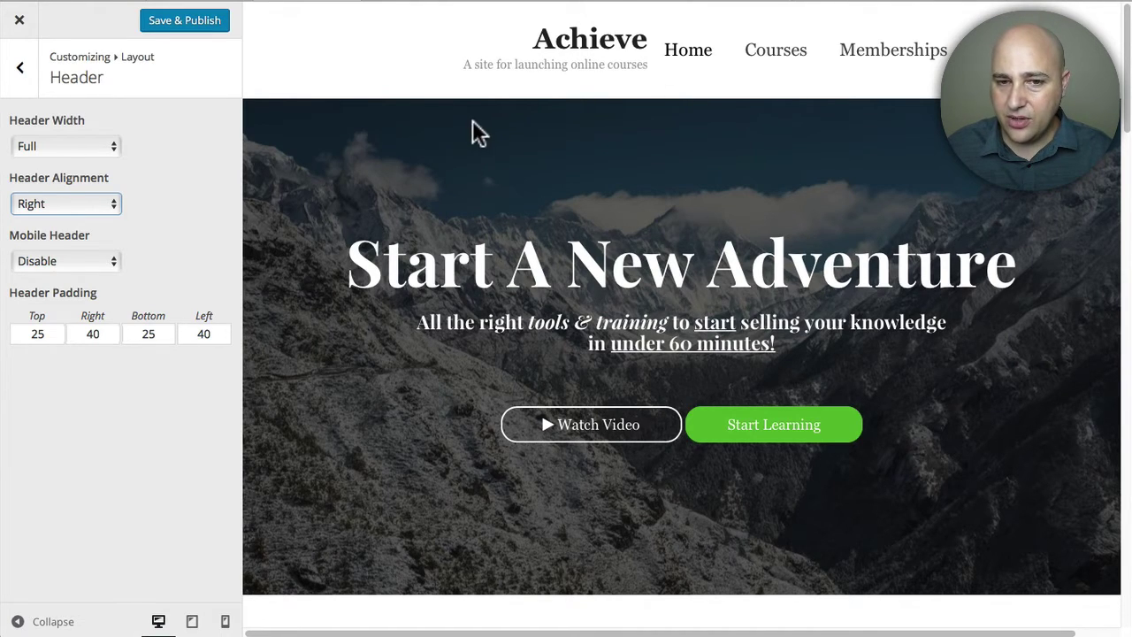
click(99, 203)
click(80, 177)
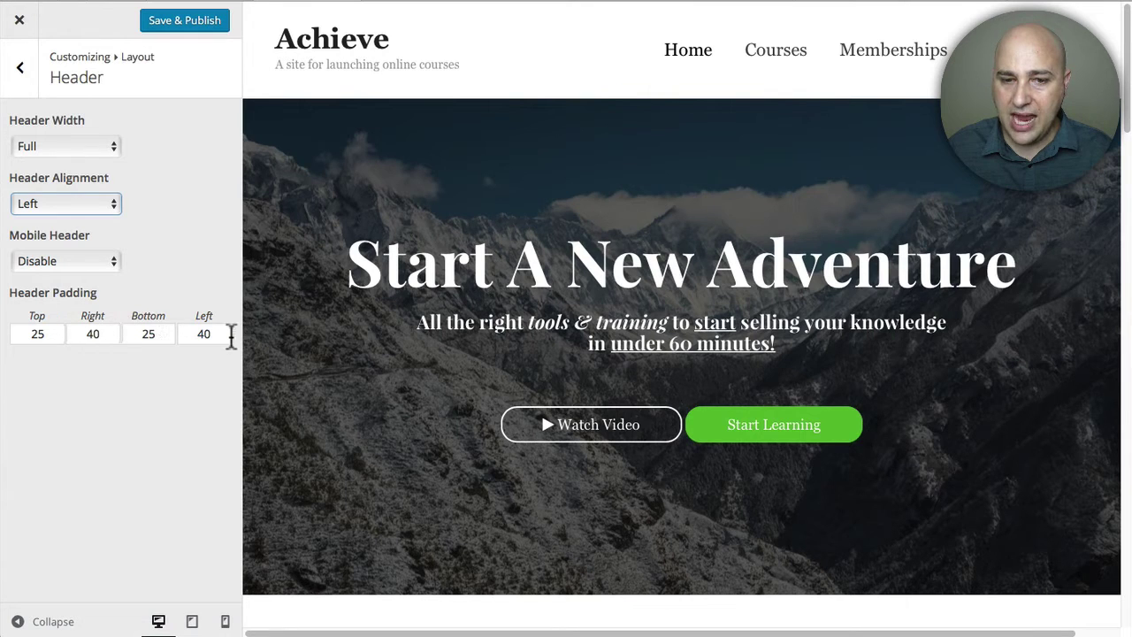
- Set Primary Navigation position to Below Header and its alignment to Center
click(21, 73)
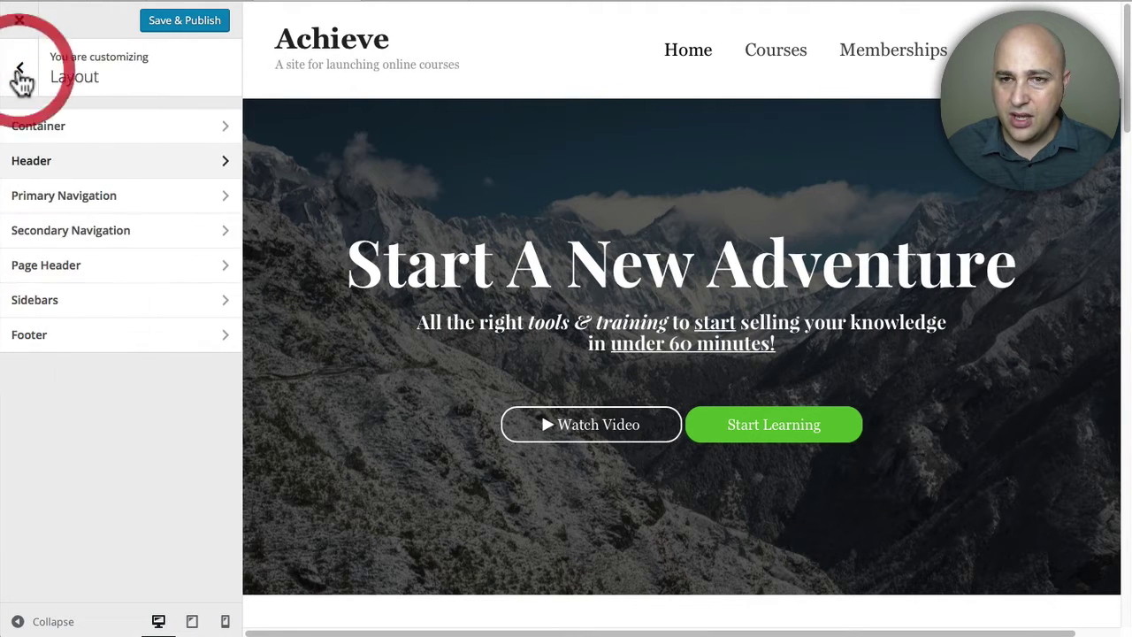
click(79, 196)
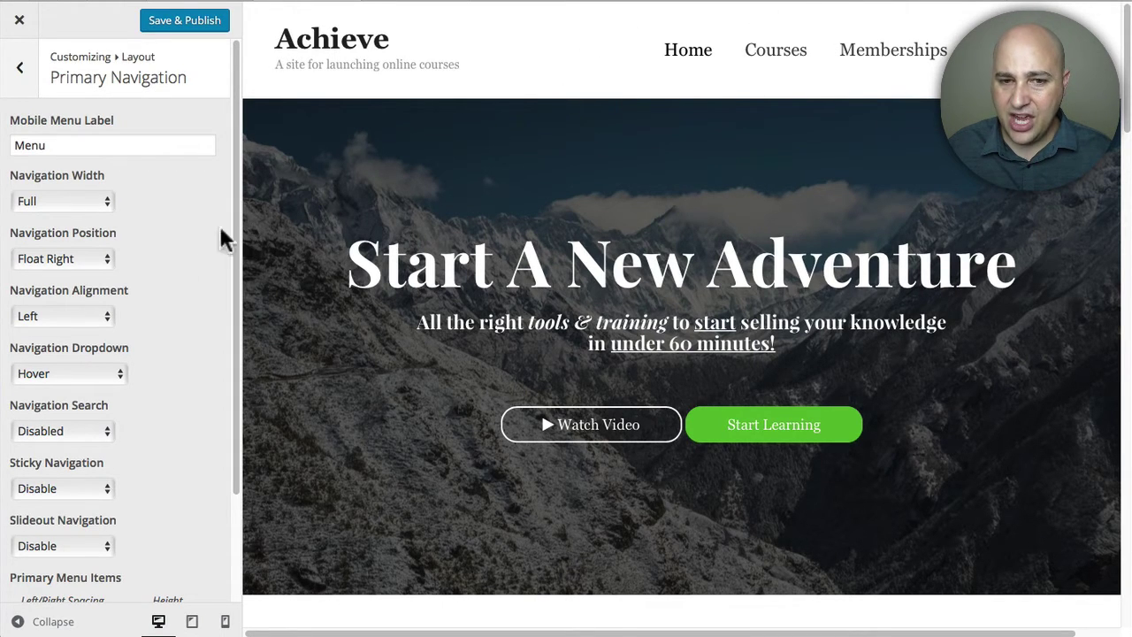
click(80, 259)
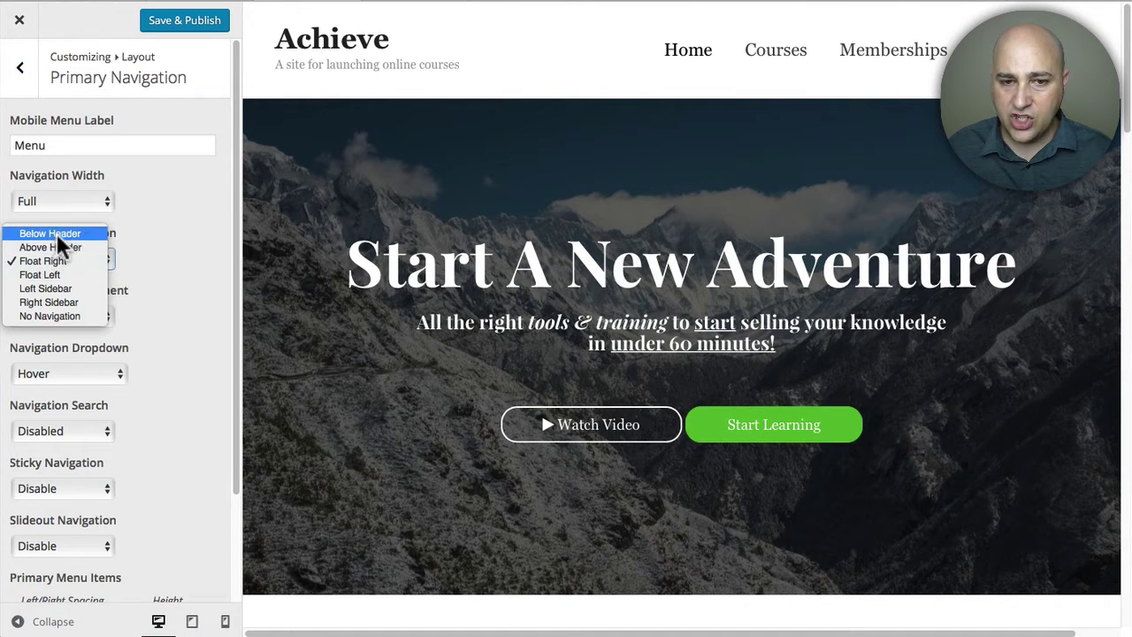
click(60, 238)
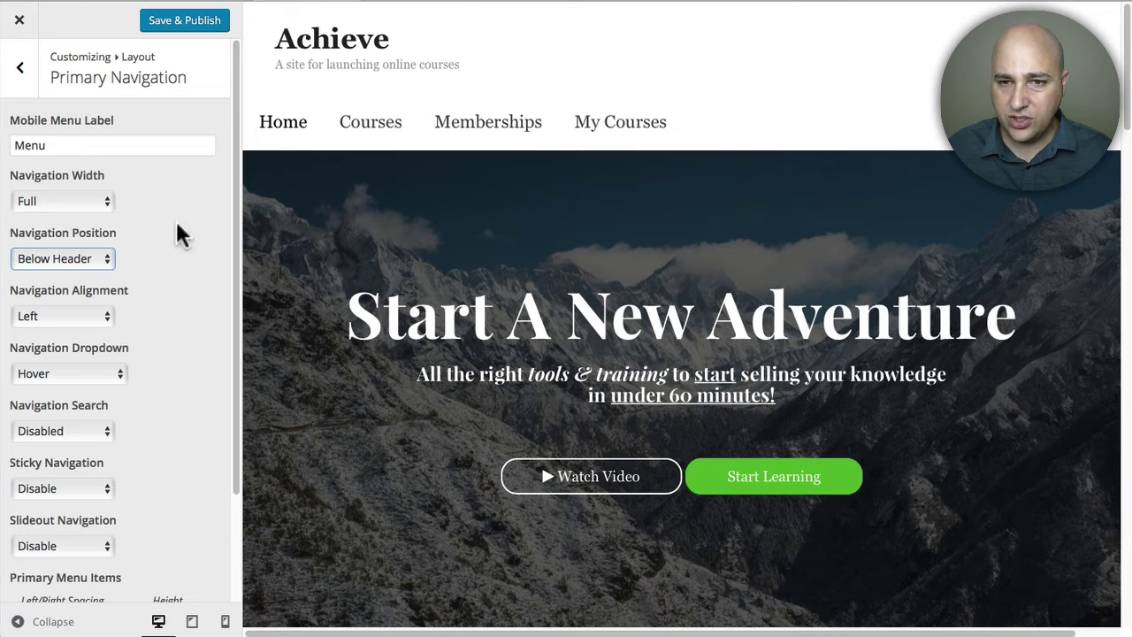
click(166, 254)
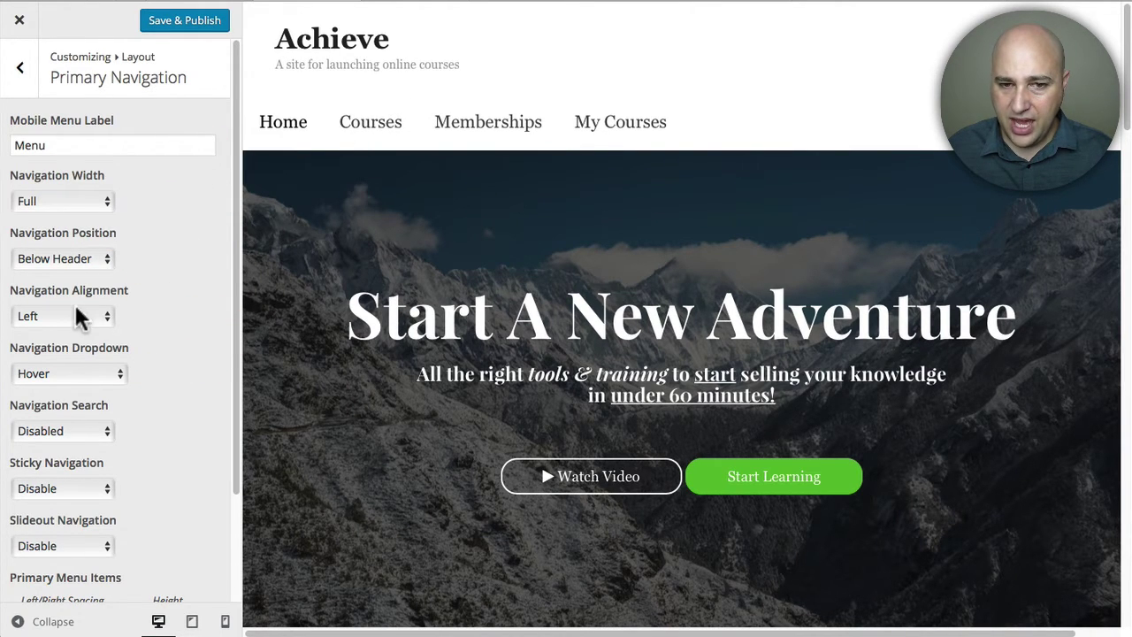
click(62, 319)
click(34, 333)
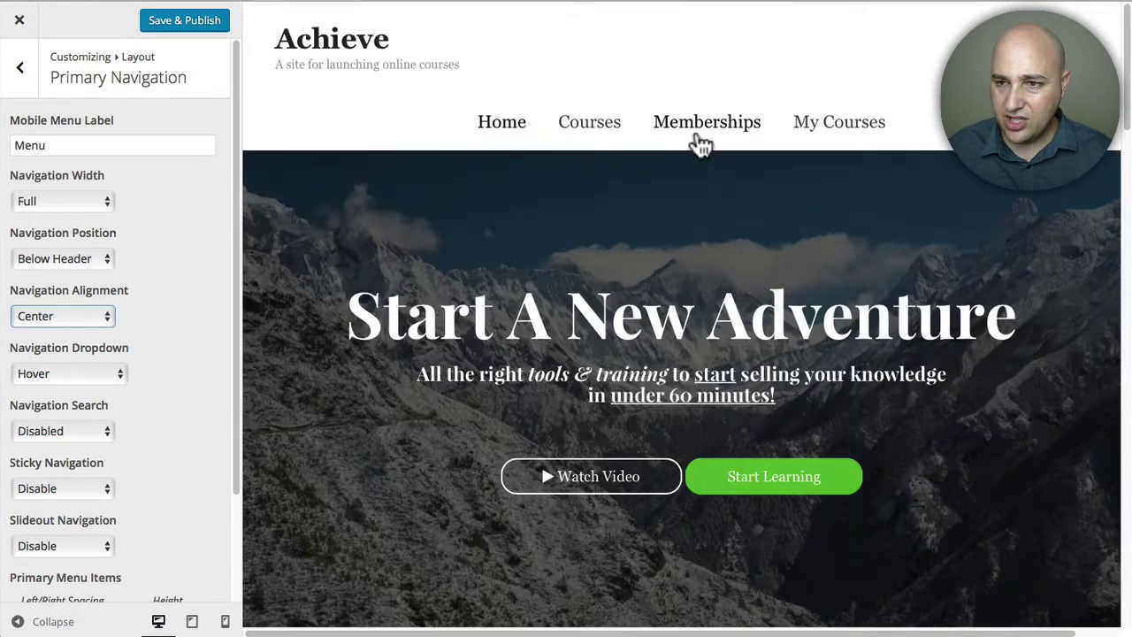
- Try a Center header alignment above the centred menu, then return it to Left
click(23, 78)
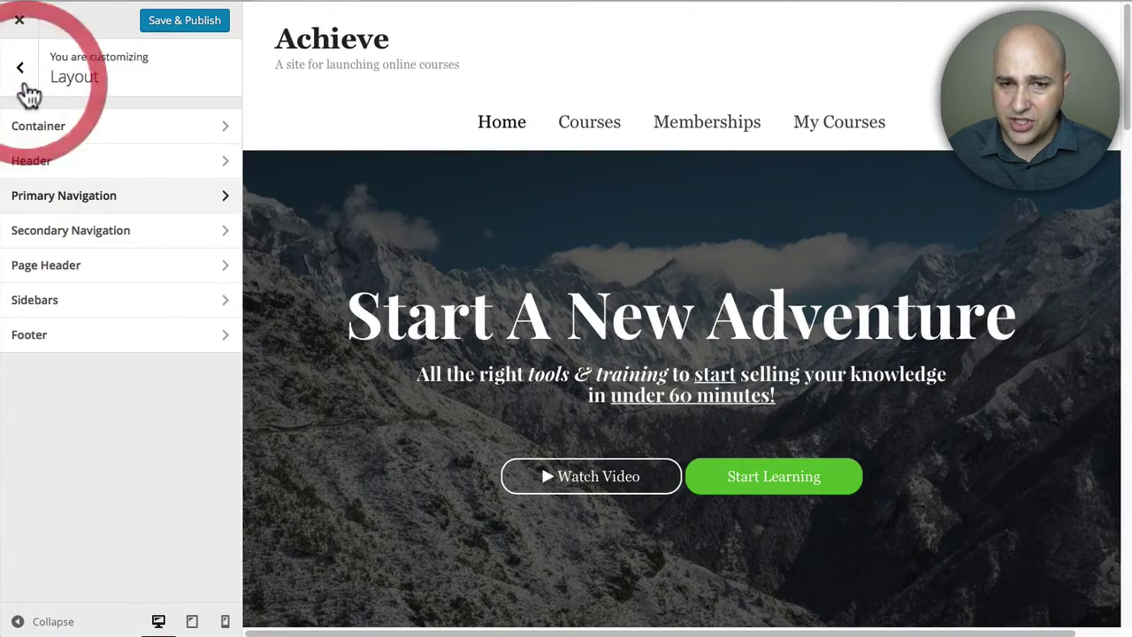
click(64, 163)
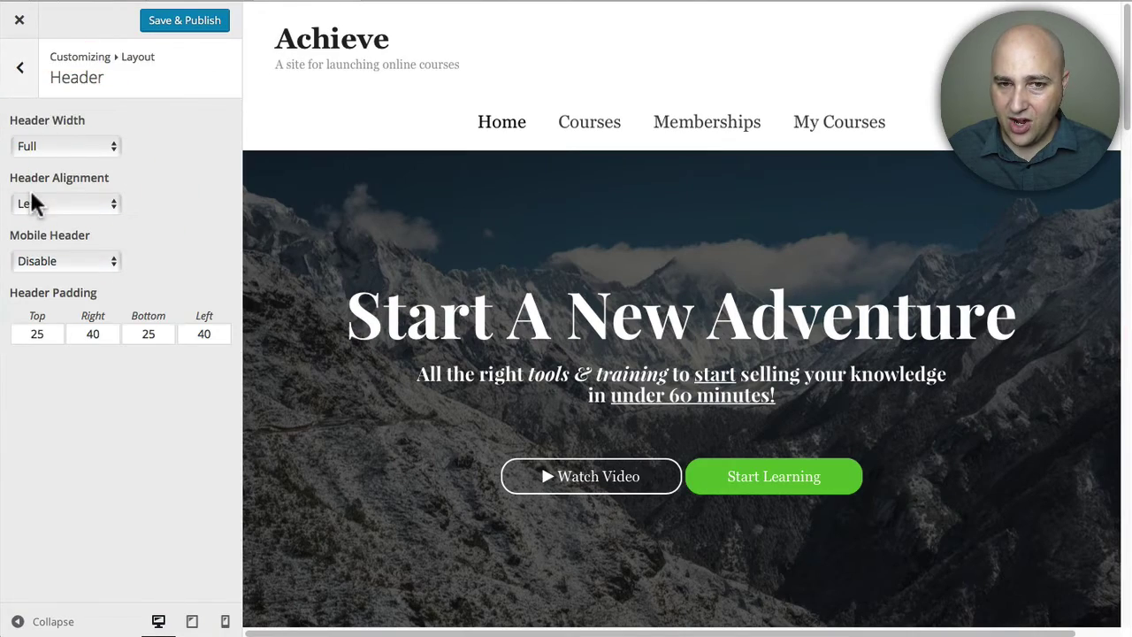
click(57, 205)
click(56, 218)
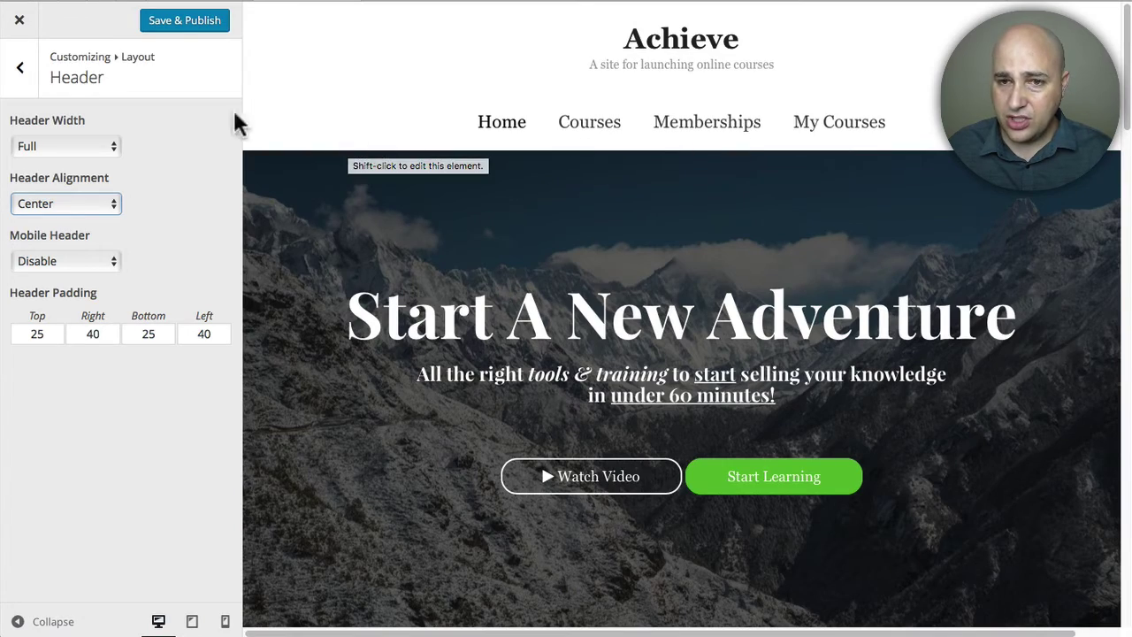
click(83, 204)
click(78, 191)
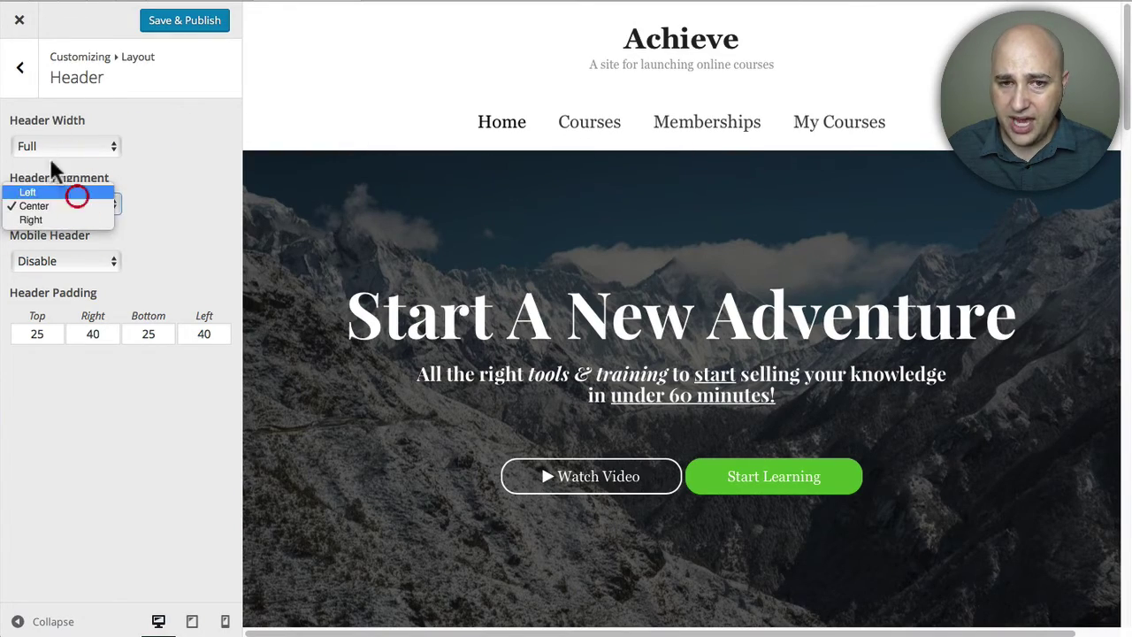
click(20, 68)
- Set Primary Navigation to Float Right with Left alignment, then scroll through its remaining options
click(67, 196)
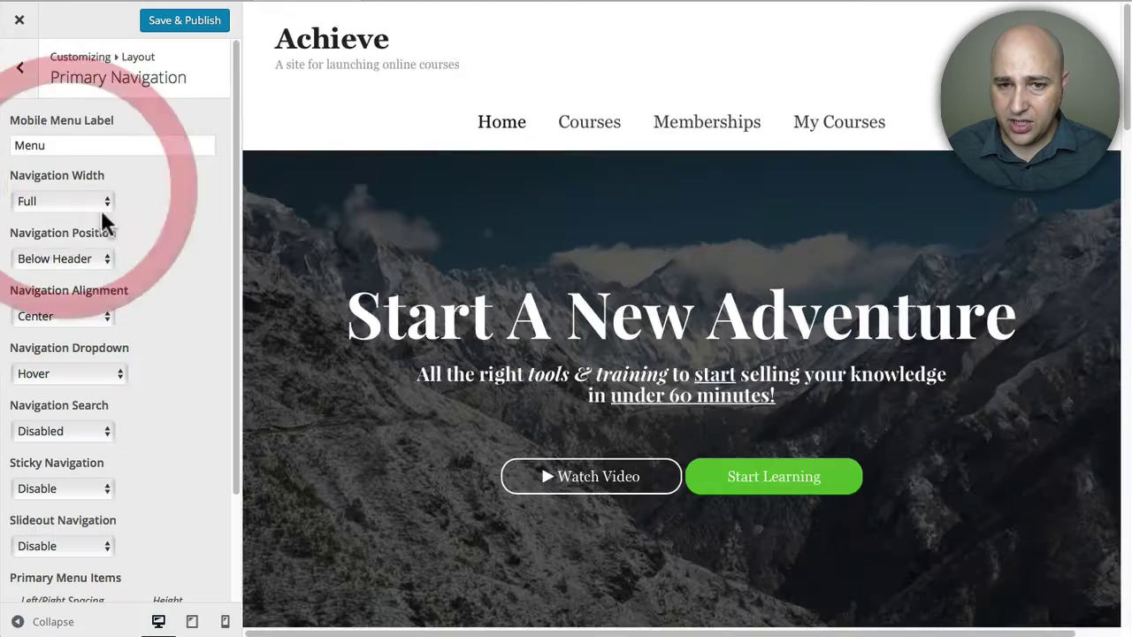
click(67, 256)
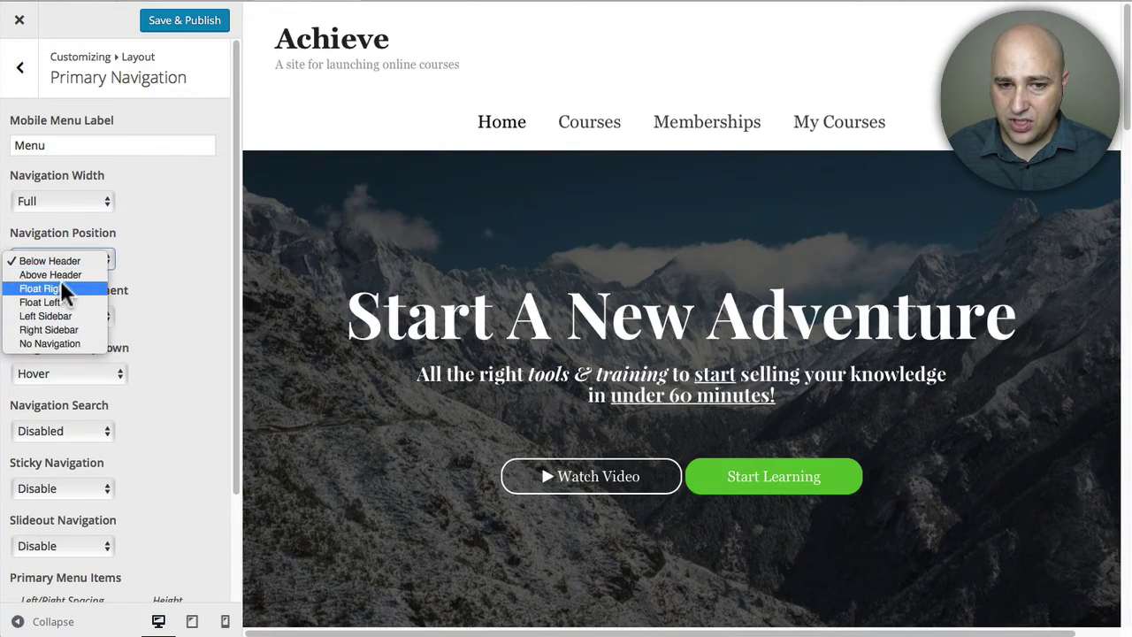
click(62, 288)
click(62, 318)
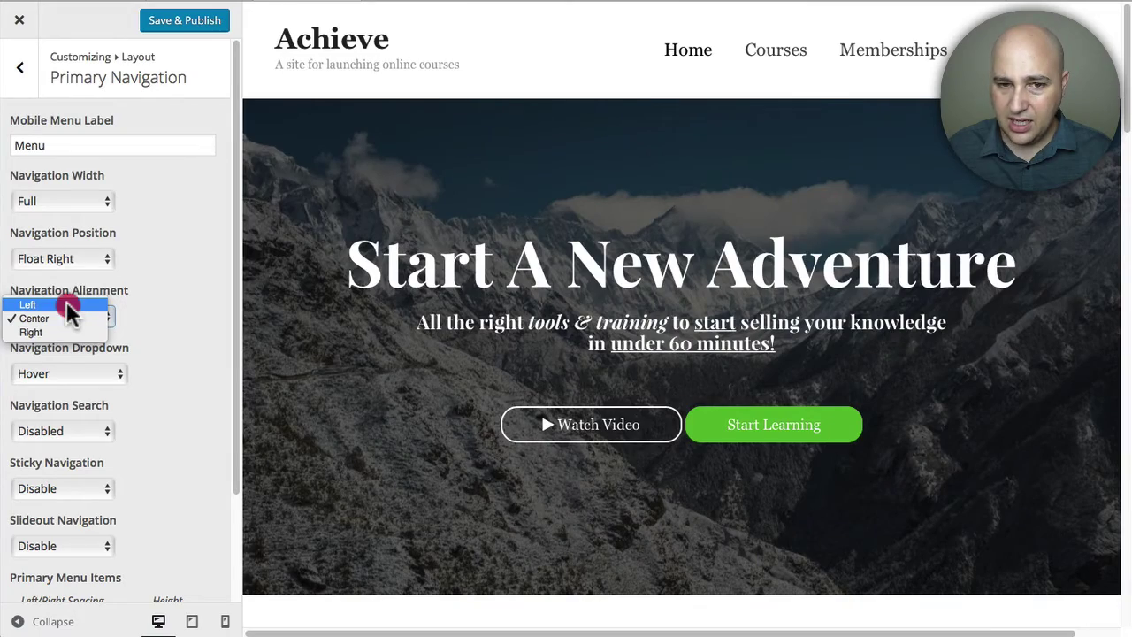
click(66, 304)
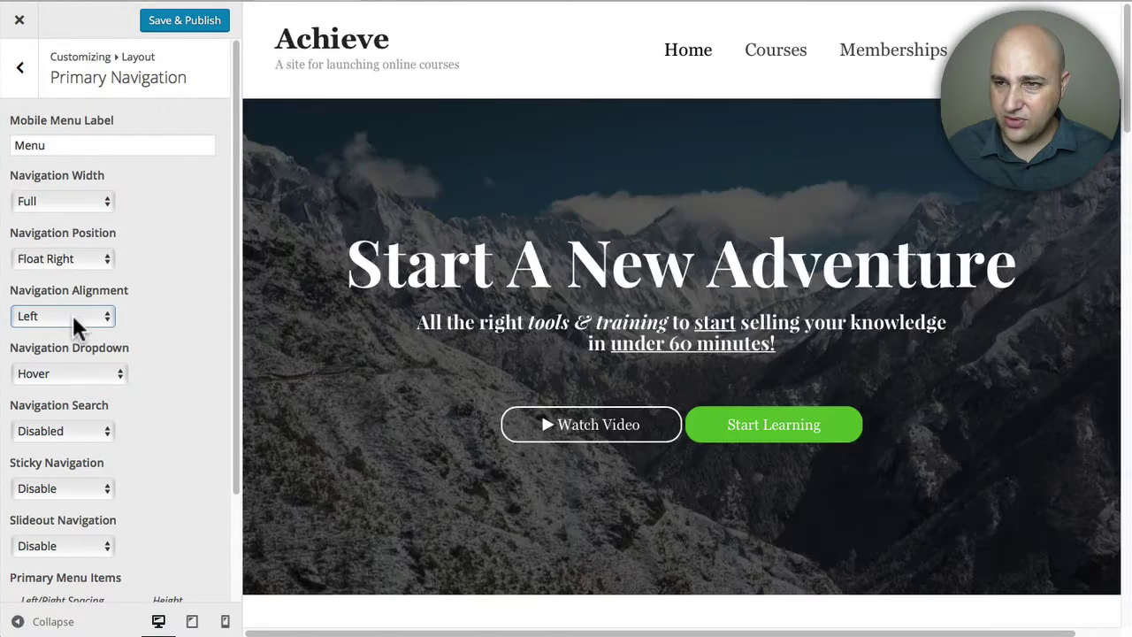
click(177, 301)
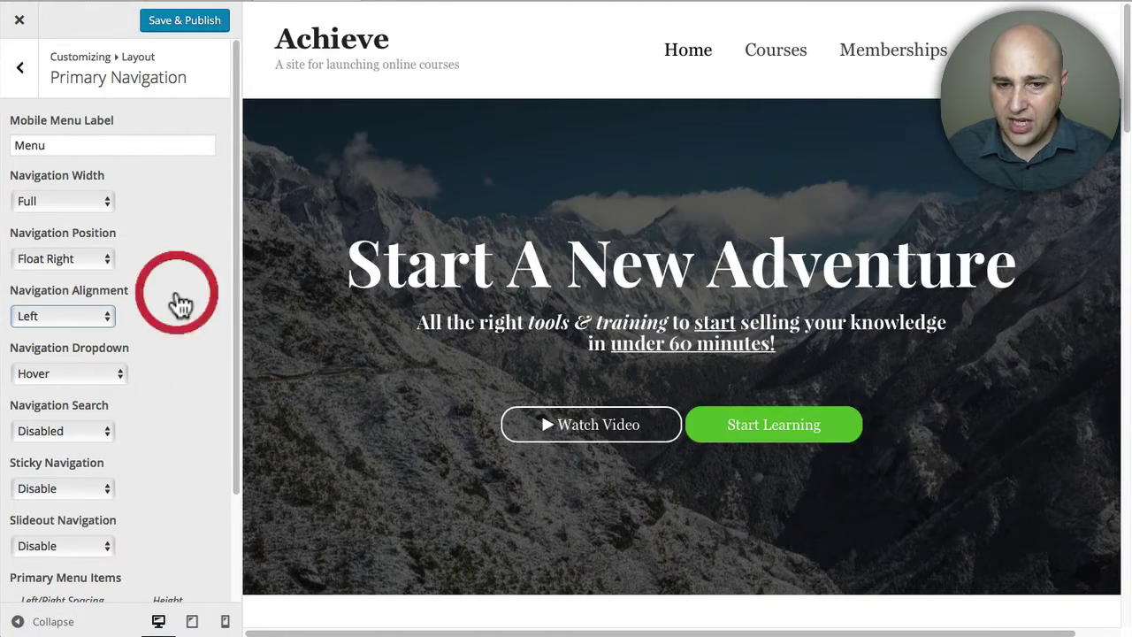
scroll(177, 301, down, 1)
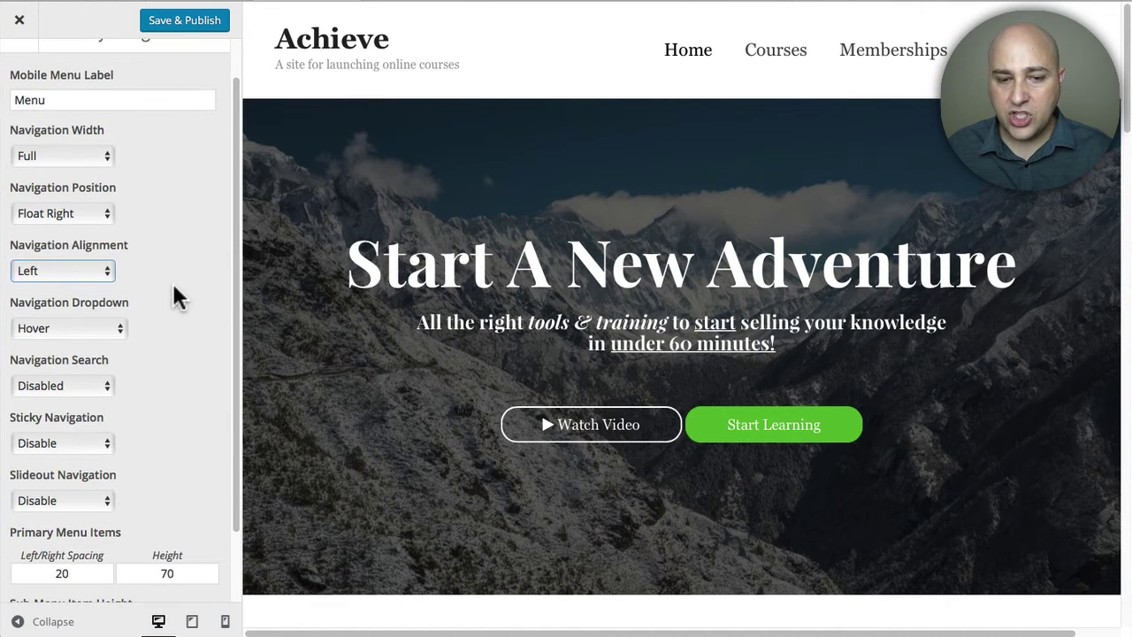
scroll(177, 298, down, 2)
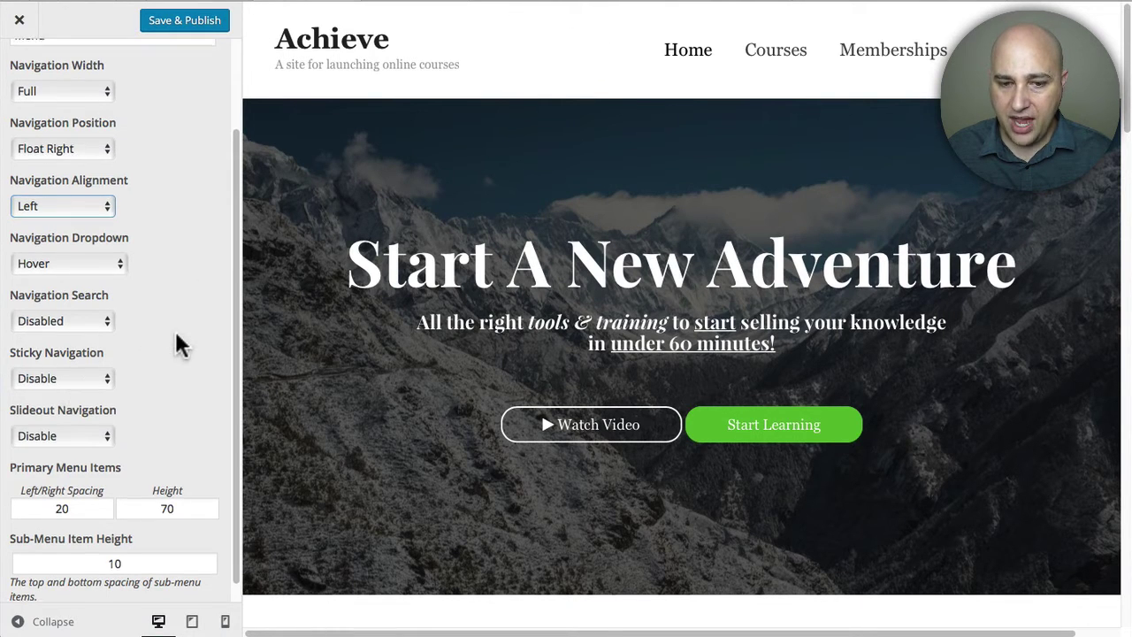
scroll(177, 343, down, 1)
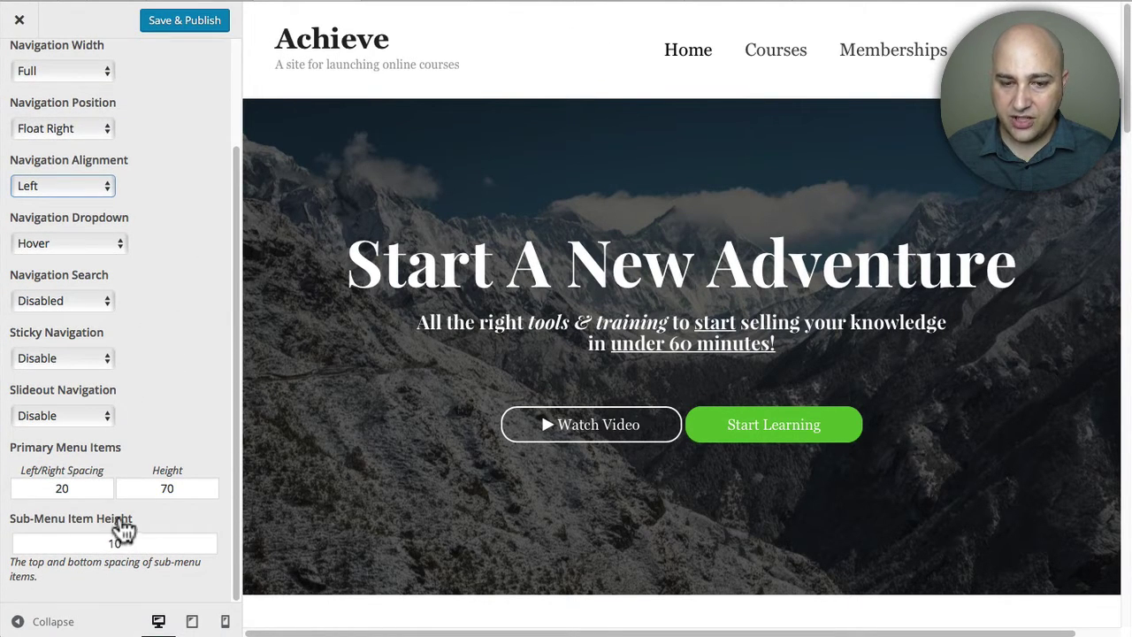
scroll(144, 363, up, 3)
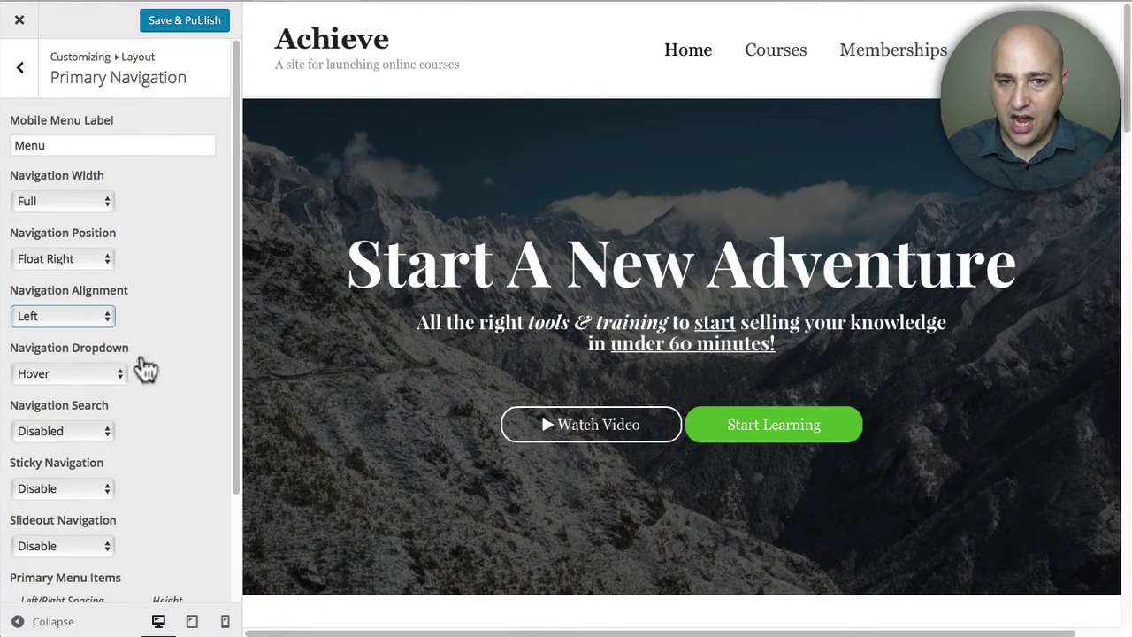
- Review the Secondary Navigation and Page Header settings without changing anything
click(20, 71)
click(78, 231)
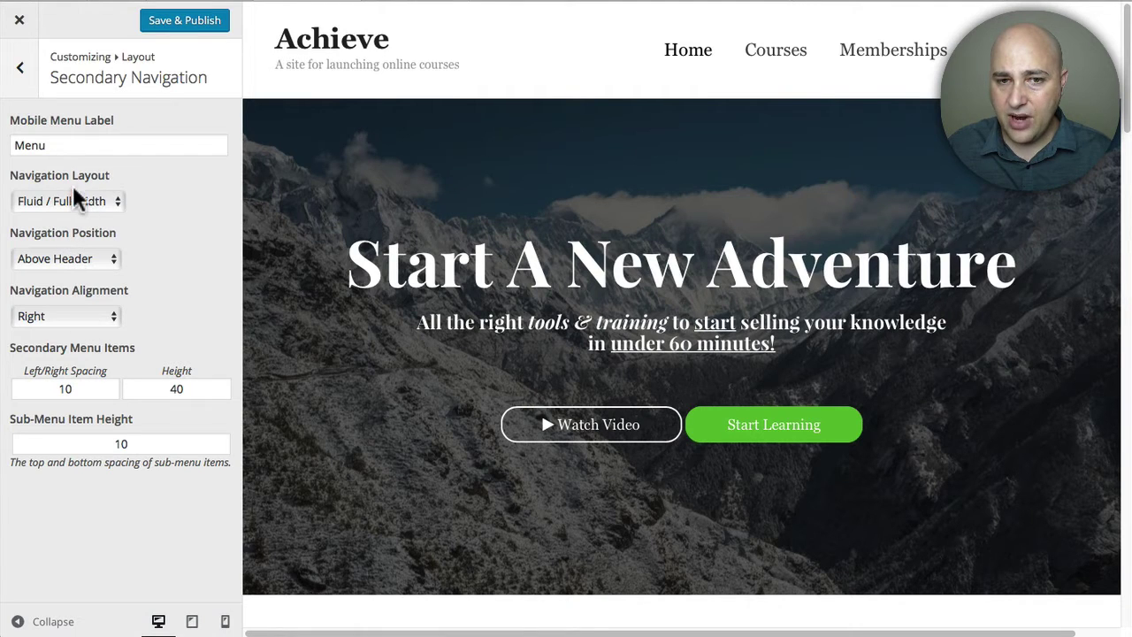
click(19, 75)
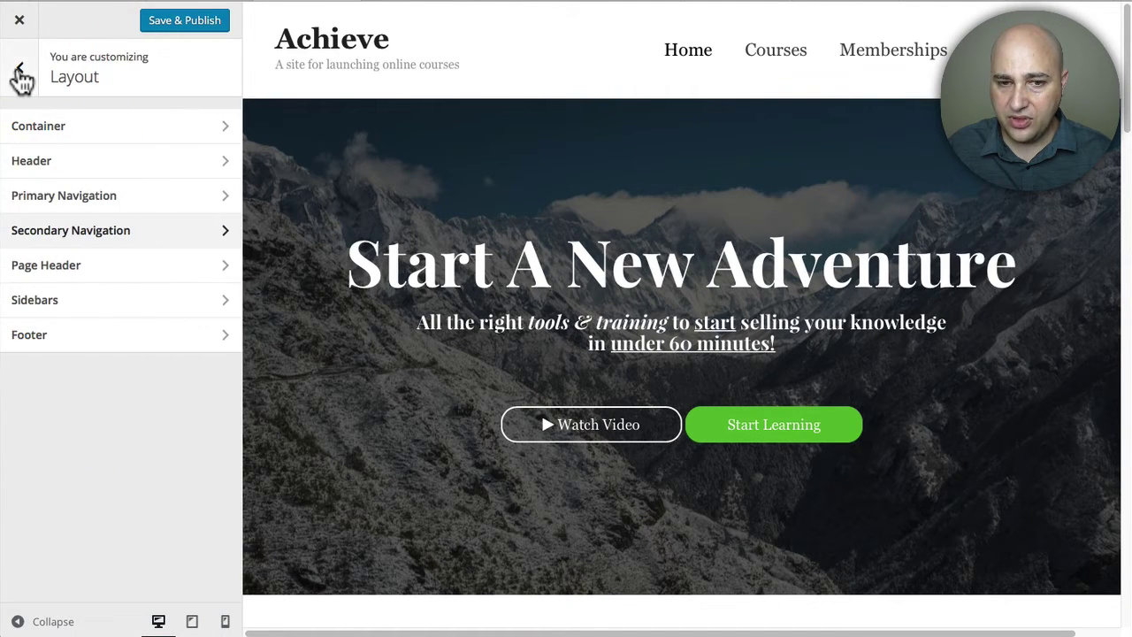
click(76, 267)
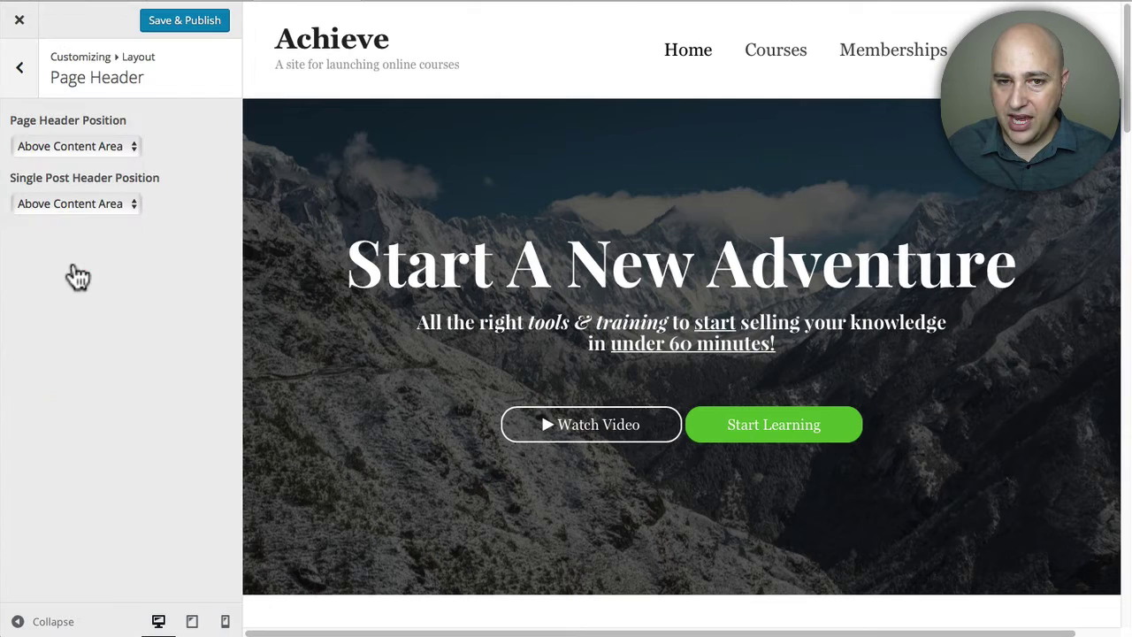
click(19, 78)
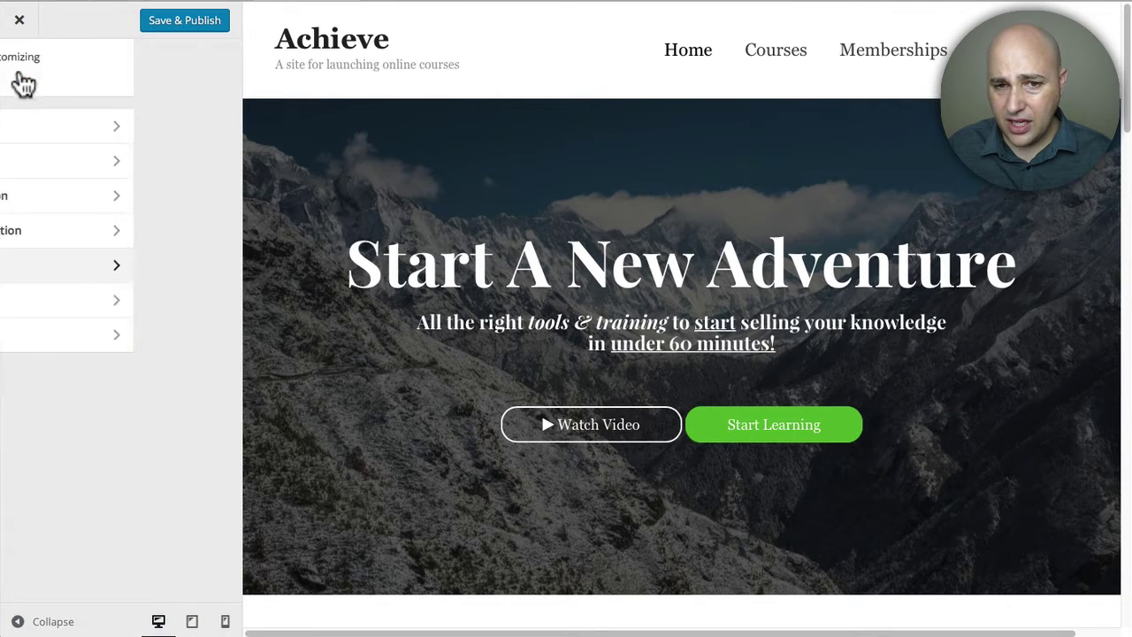
click(79, 308)
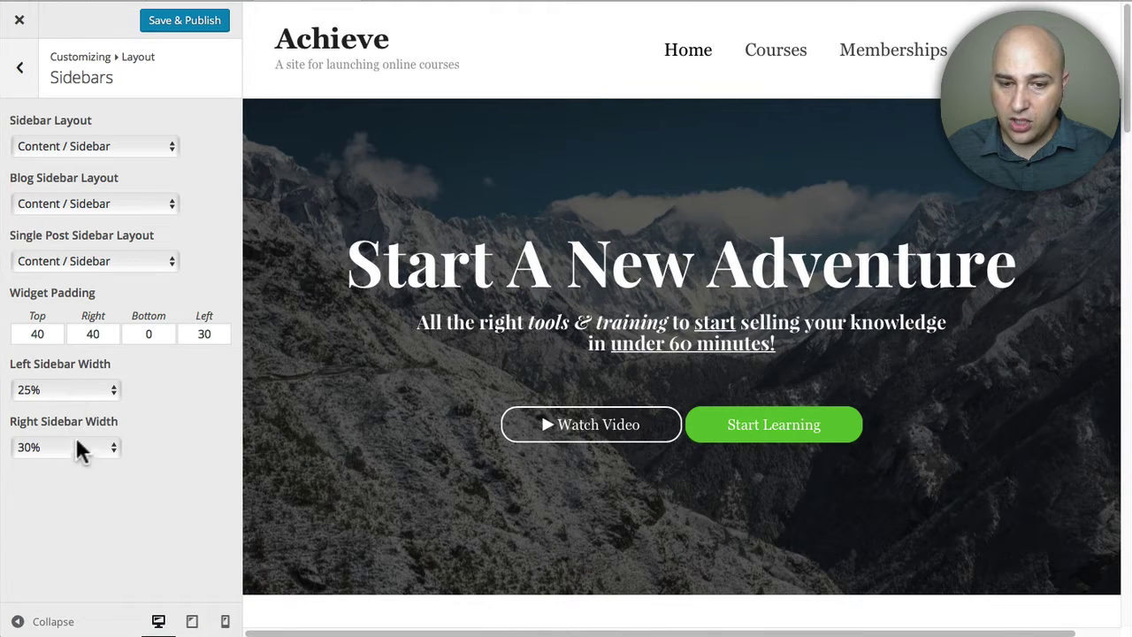
click(25, 77)
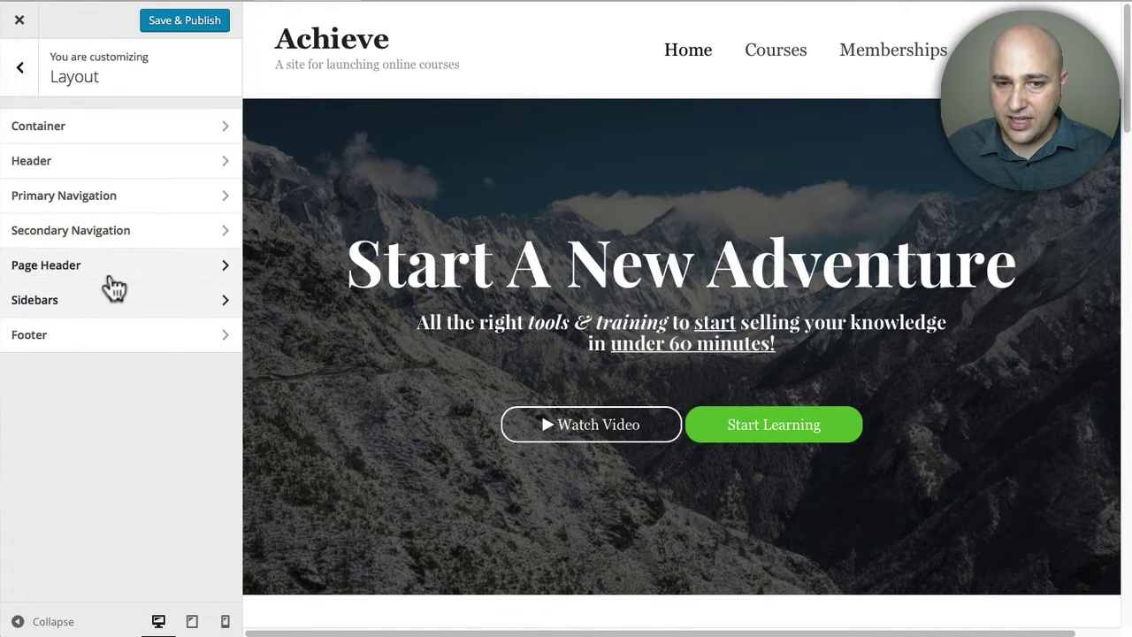
- Review the Footer layout, leaving it at Full width with 0 footer widgets
click(101, 336)
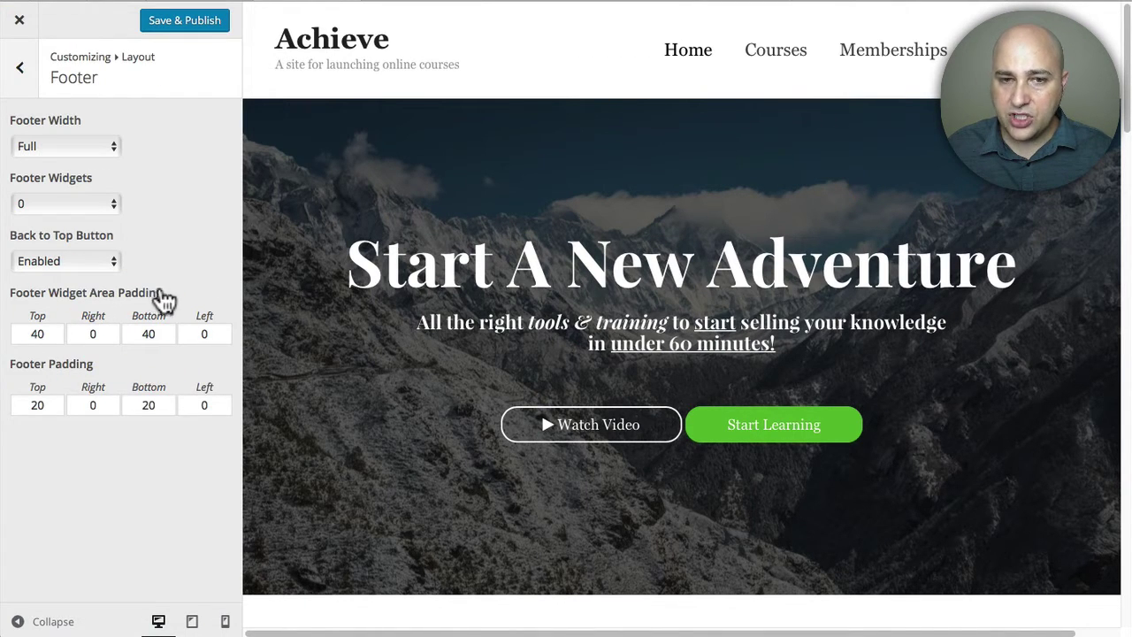
drag(1128, 126, 1106, 611)
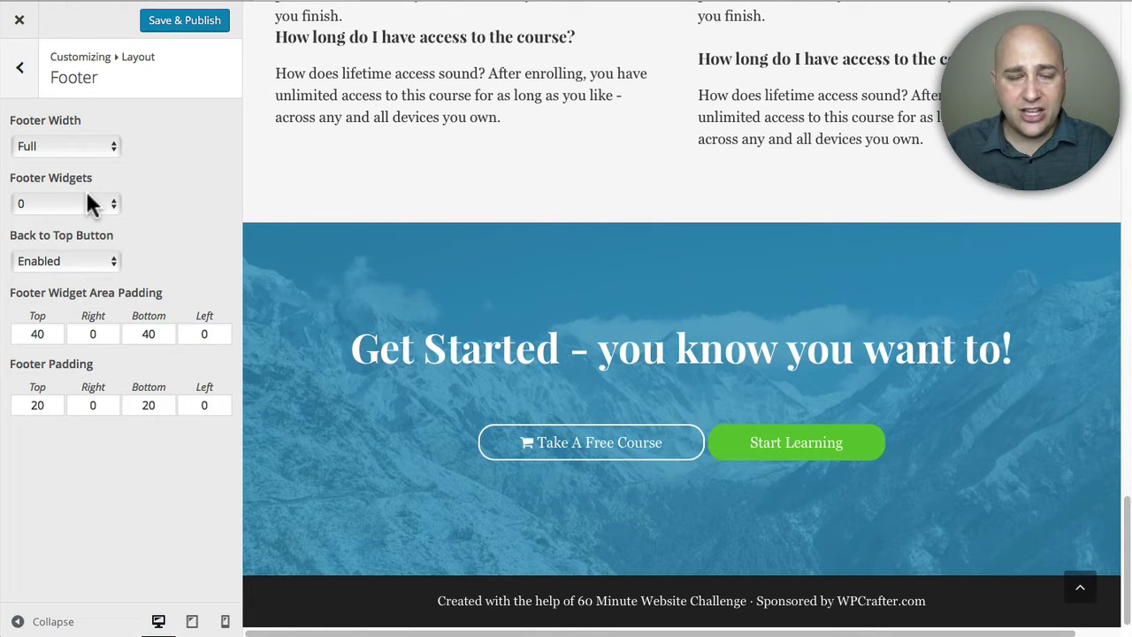
click(19, 71)
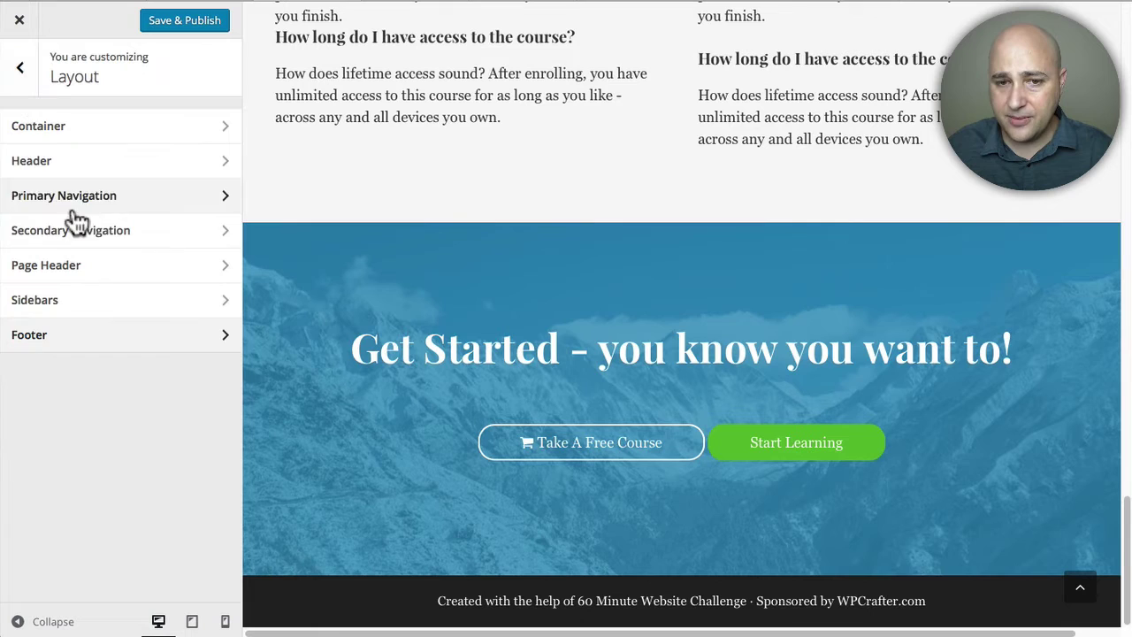
- Open the Primary Navigation colour options, with the preview scrolled to the top of the home page
click(20, 71)
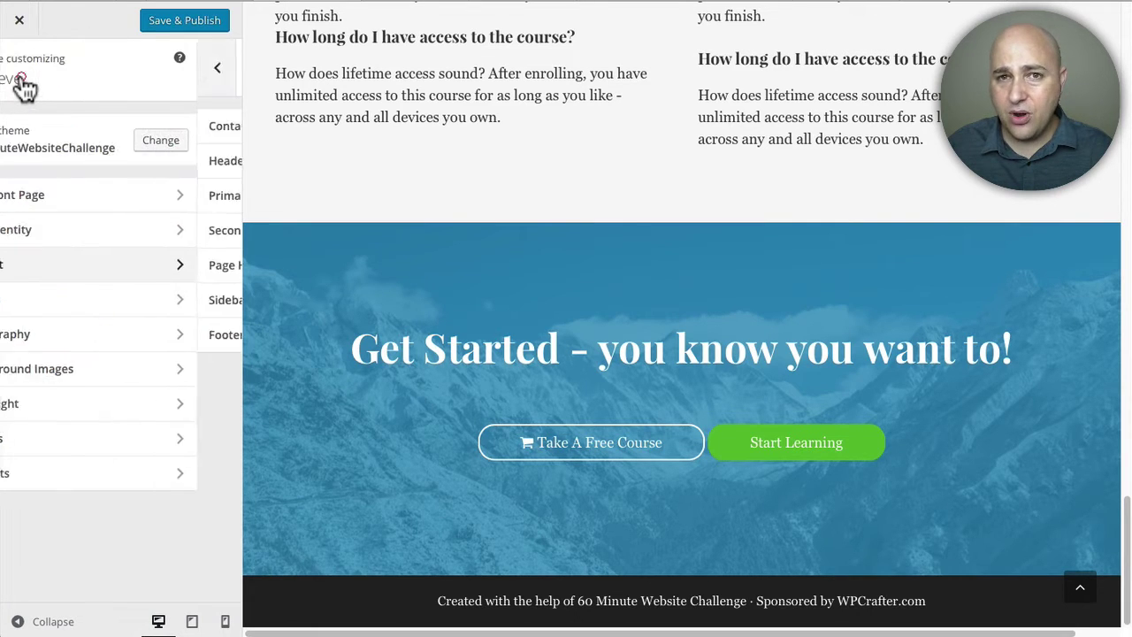
click(94, 301)
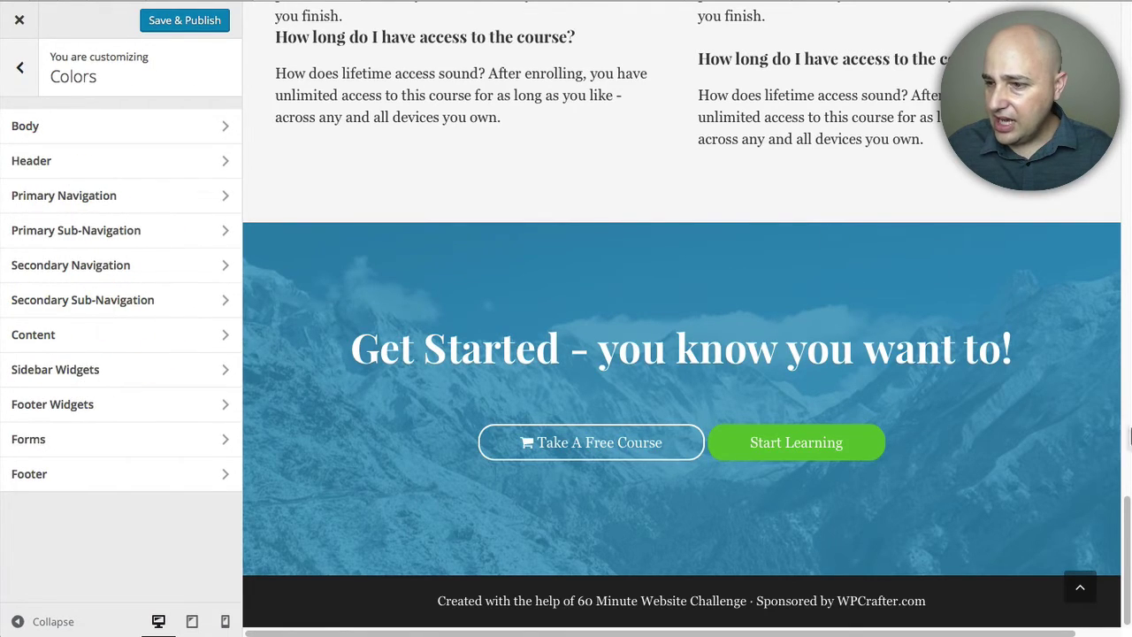
drag(1128, 520, 1125, 62)
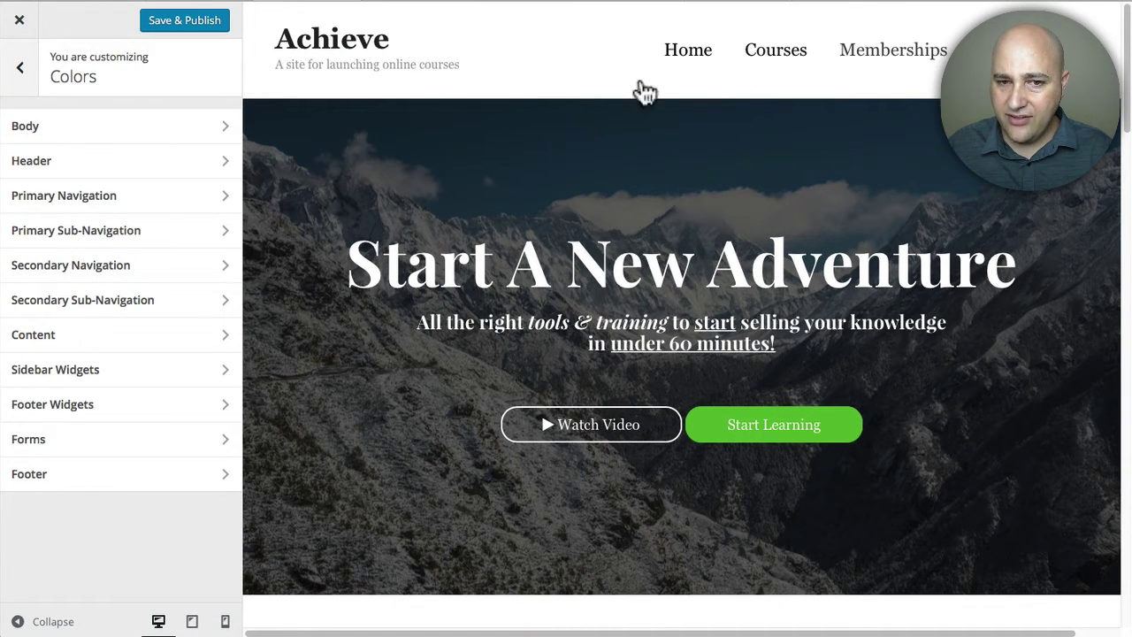
click(72, 201)
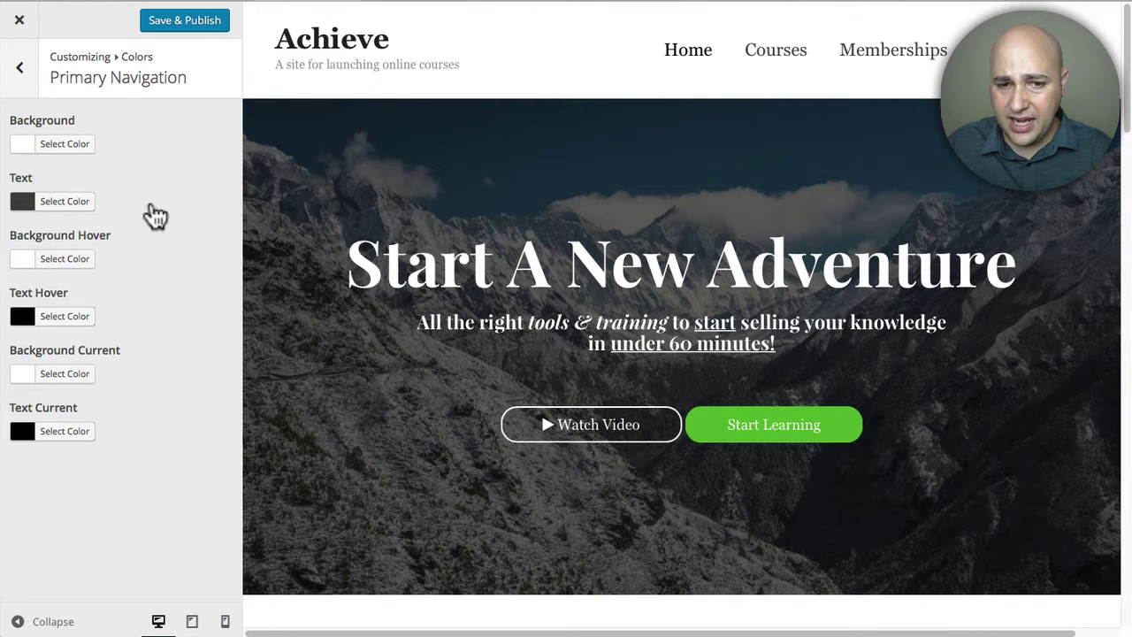
- Try magenta as the navigation Text Hover colour, then reset it to default
click(69, 318)
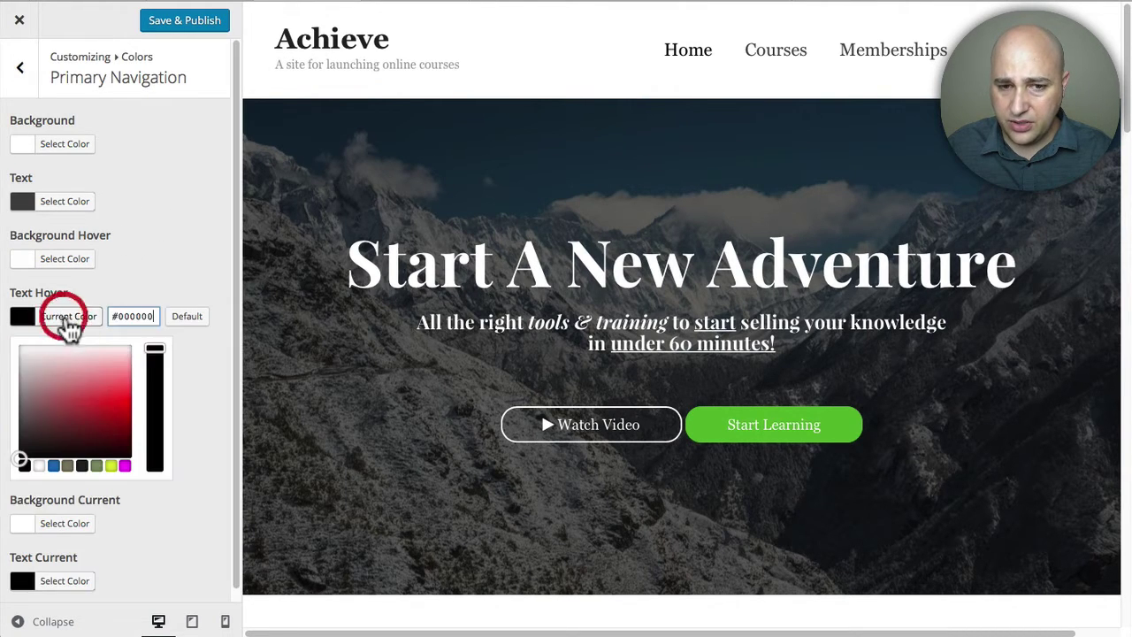
click(124, 466)
click(194, 364)
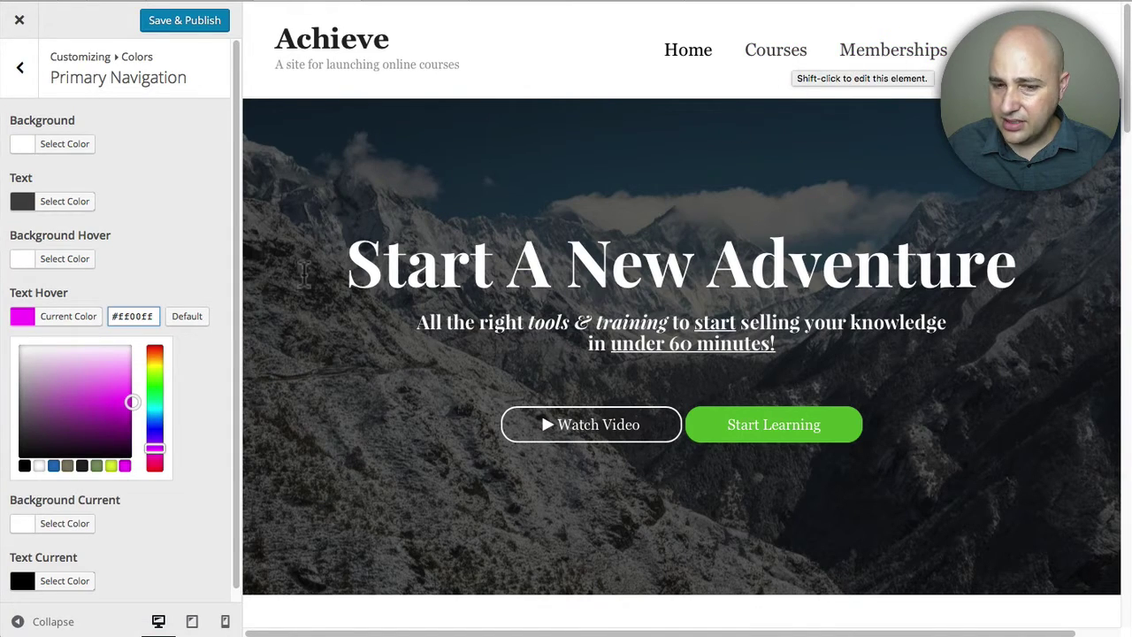
click(192, 321)
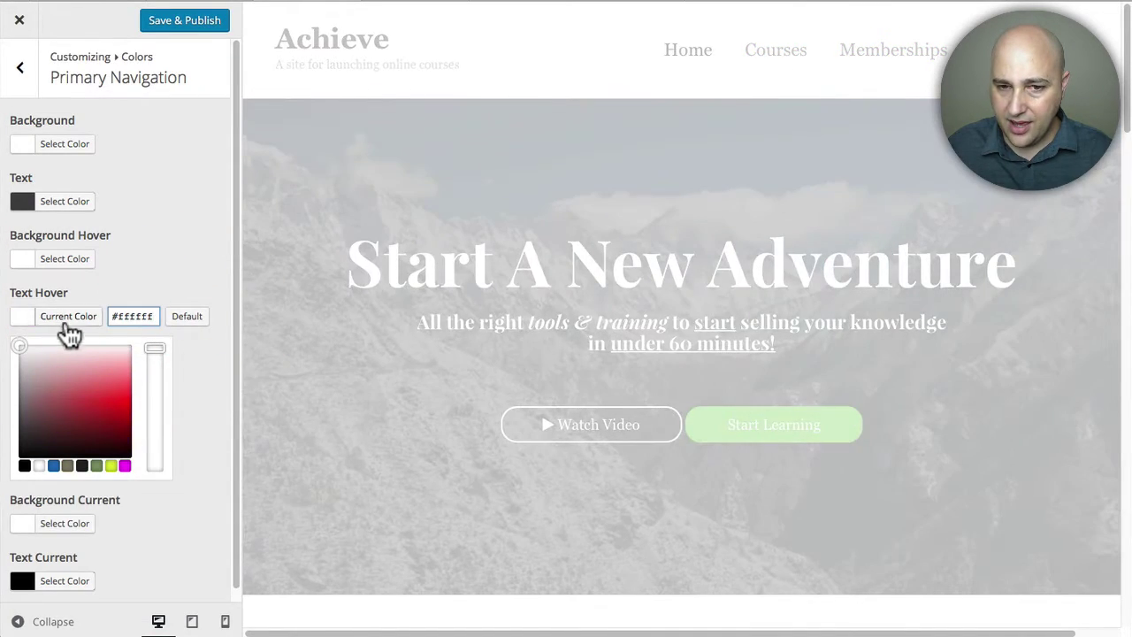
click(69, 321)
- Copy the navigation Text colour #444444 and paste it in as the Text Hover colour
click(66, 202)
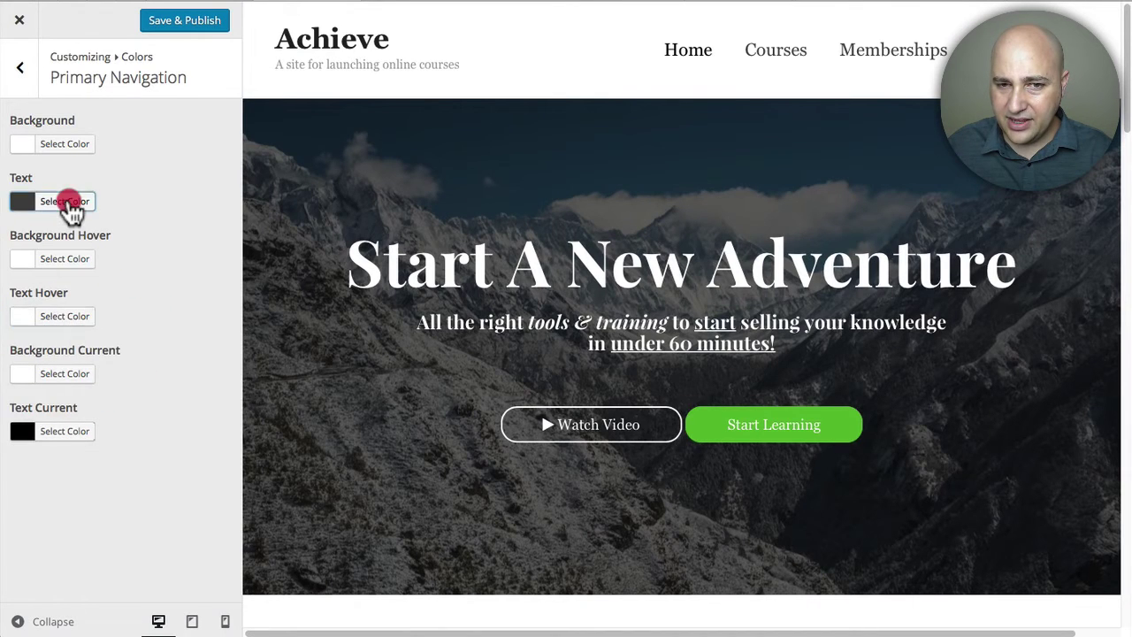
triple_click(136, 200)
key(ctrl+c)
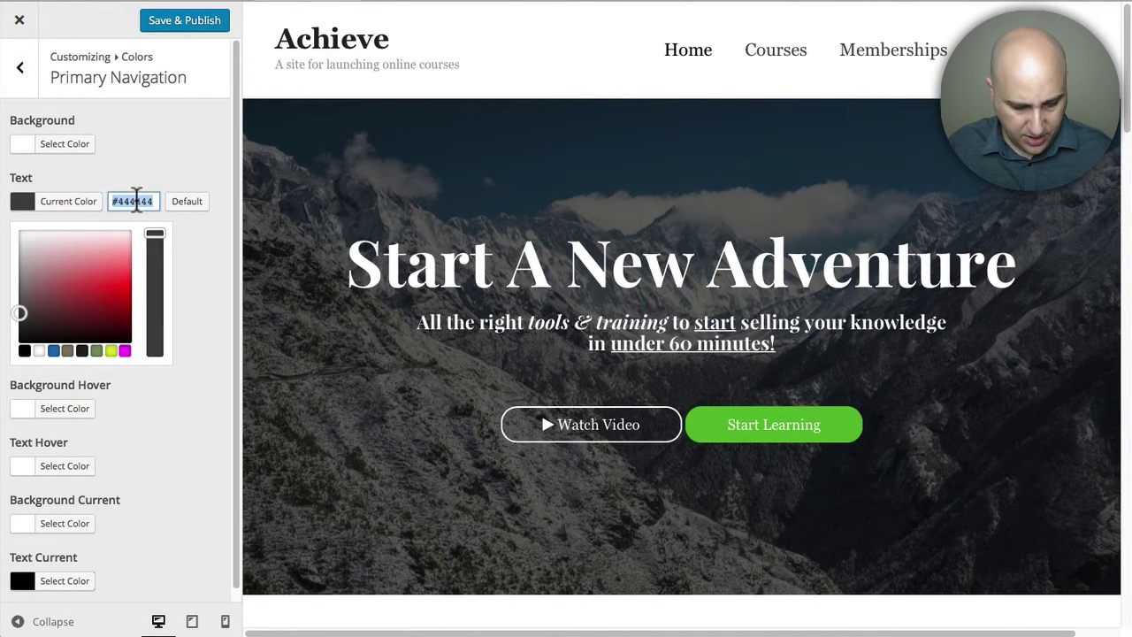
click(196, 426)
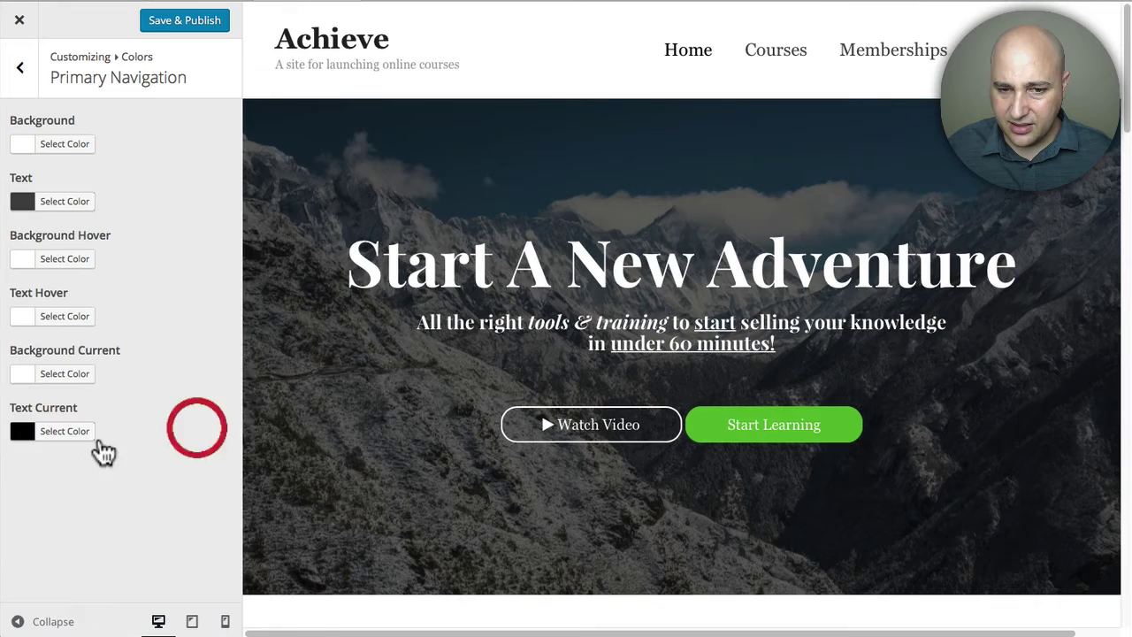
click(56, 320)
click(139, 316)
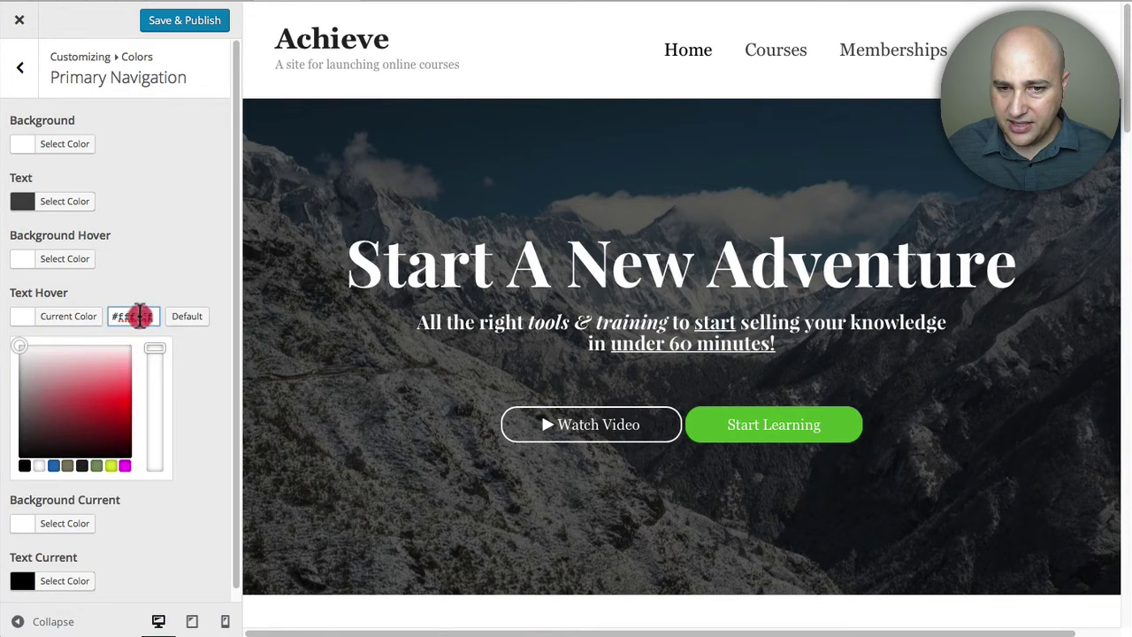
triple_click(139, 316)
key(ctrl+v)
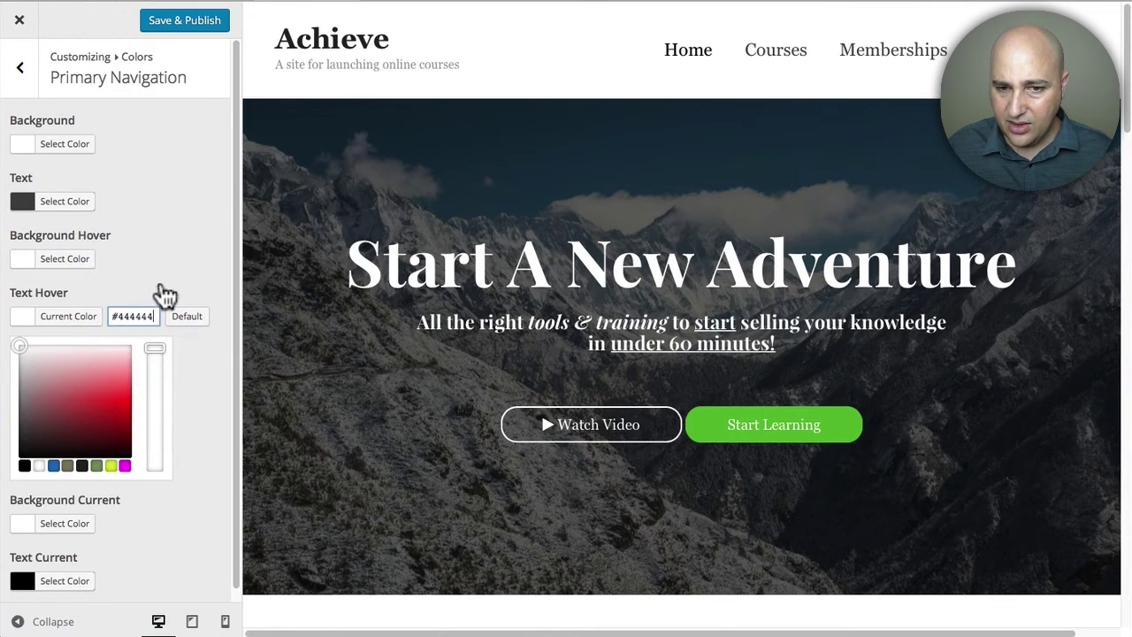
click(159, 293)
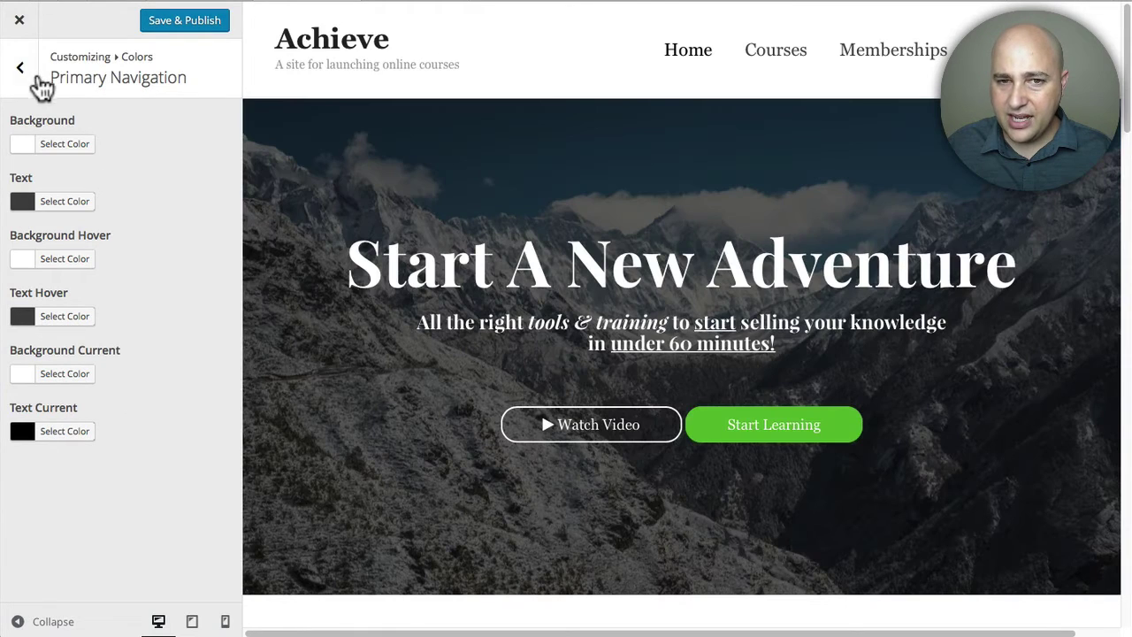
- Review the Content and Body colour settings, then move on to the Typography sections
click(28, 74)
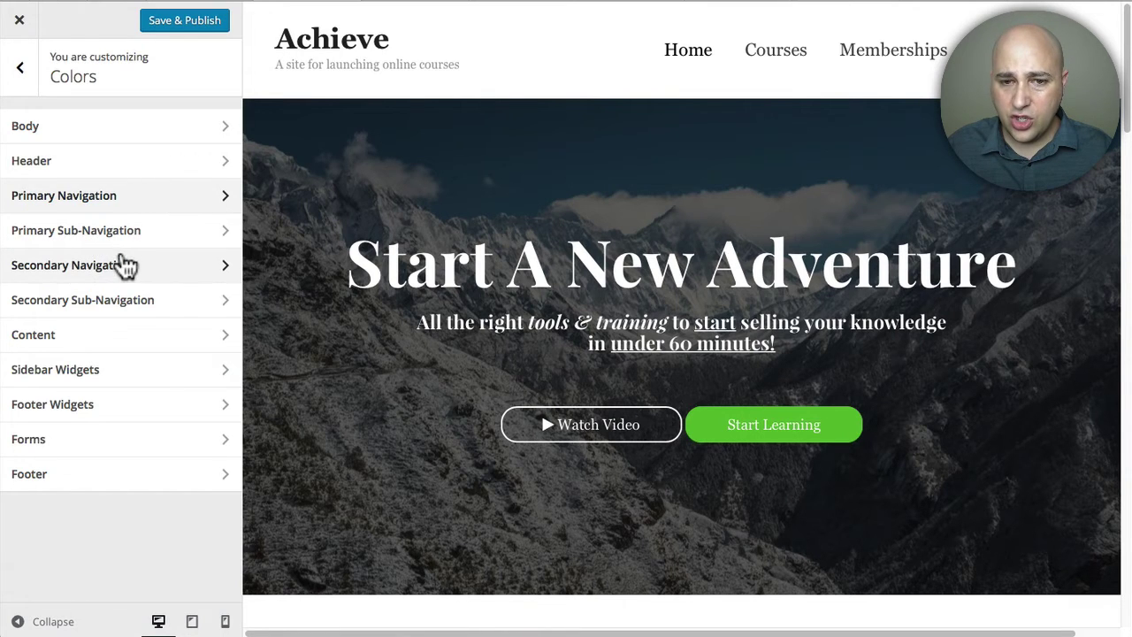
click(129, 334)
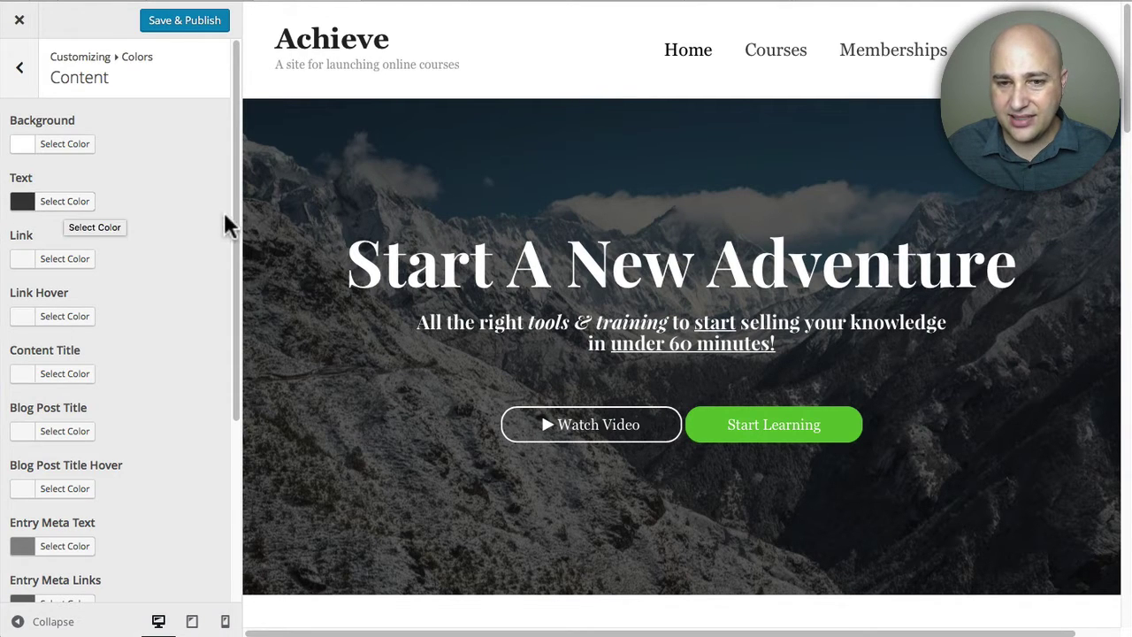
drag(237, 202, 209, 167)
click(21, 68)
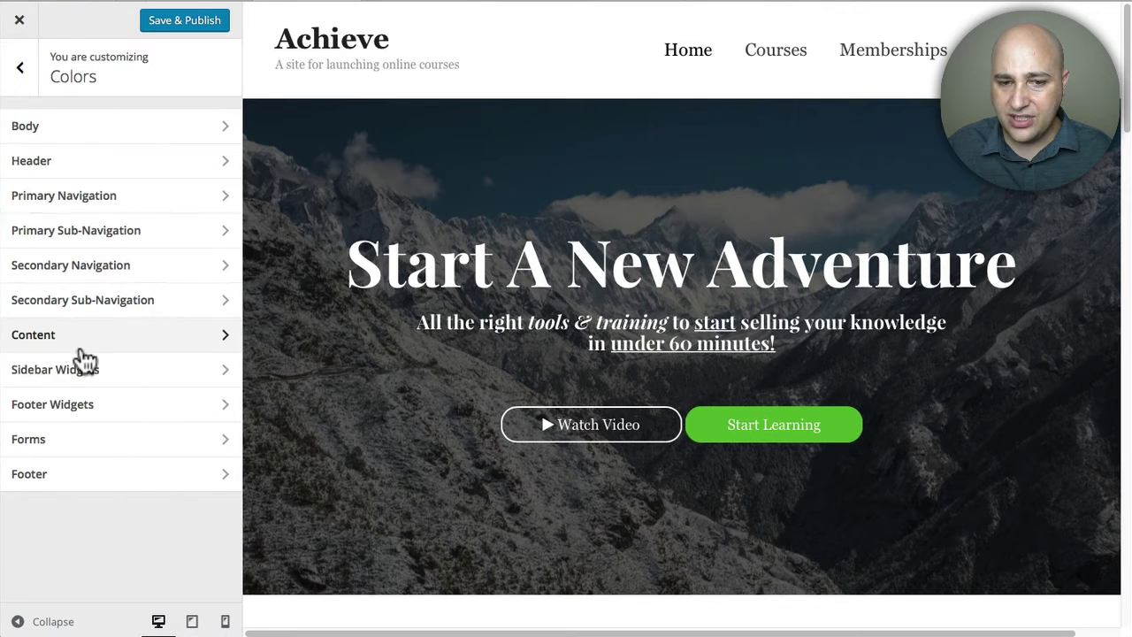
click(51, 125)
click(23, 71)
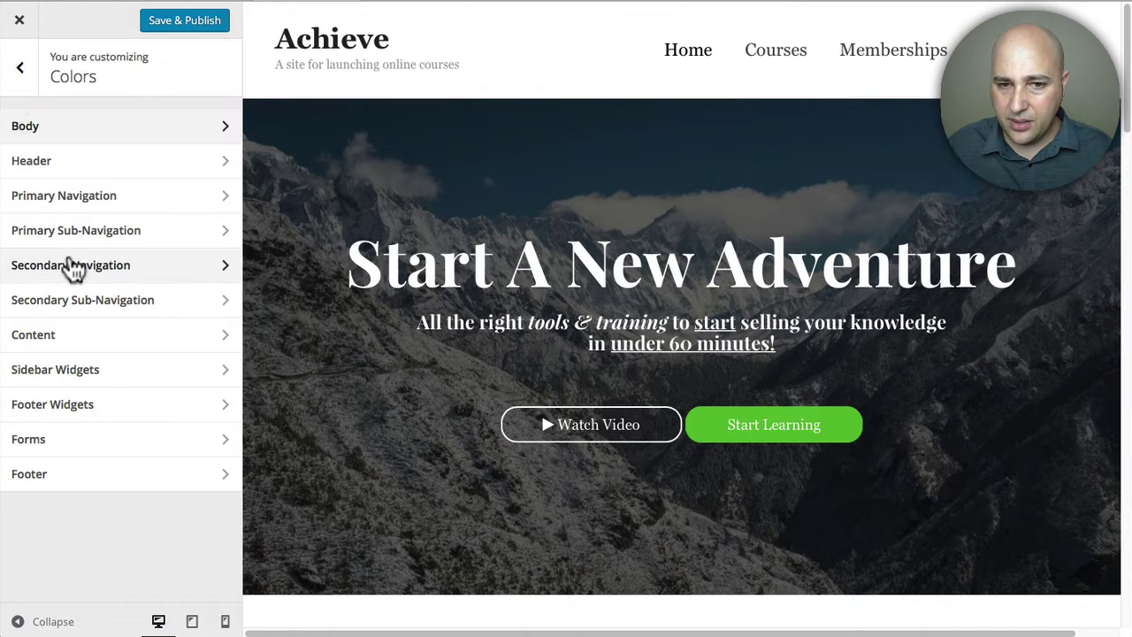
click(22, 71)
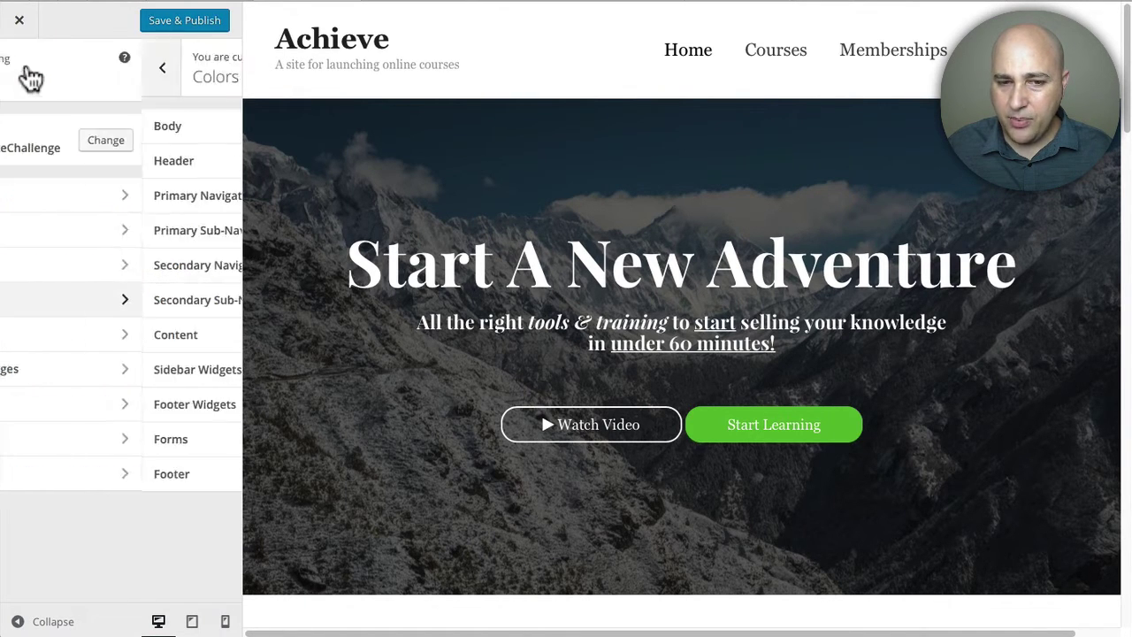
click(124, 342)
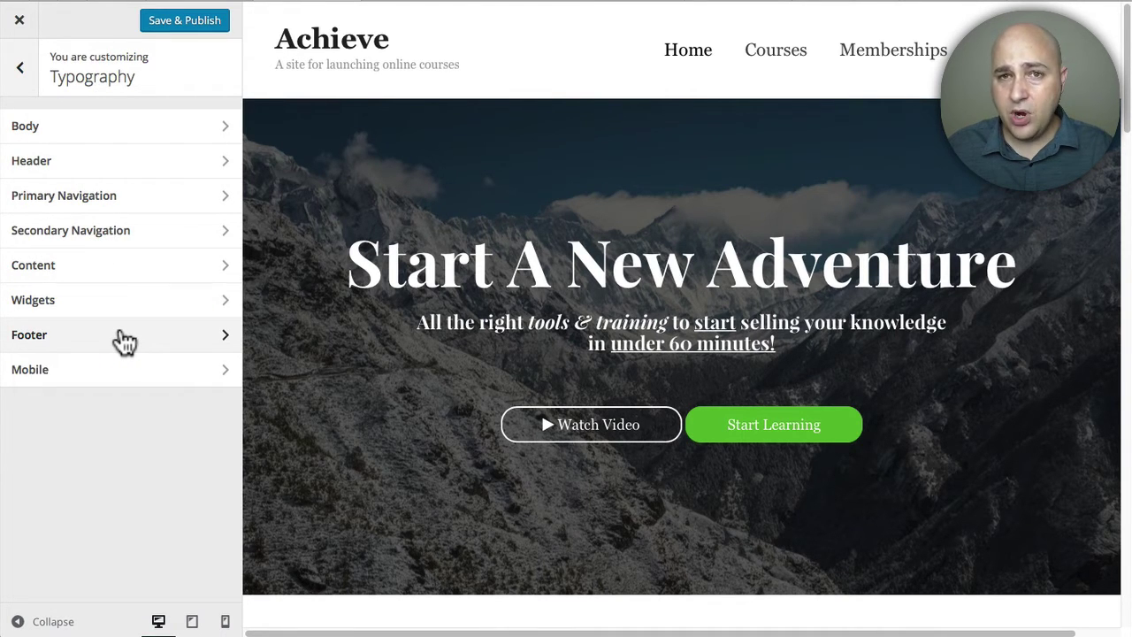
- Browse the Header site title font choices, leaving the font set to inherit
click(109, 173)
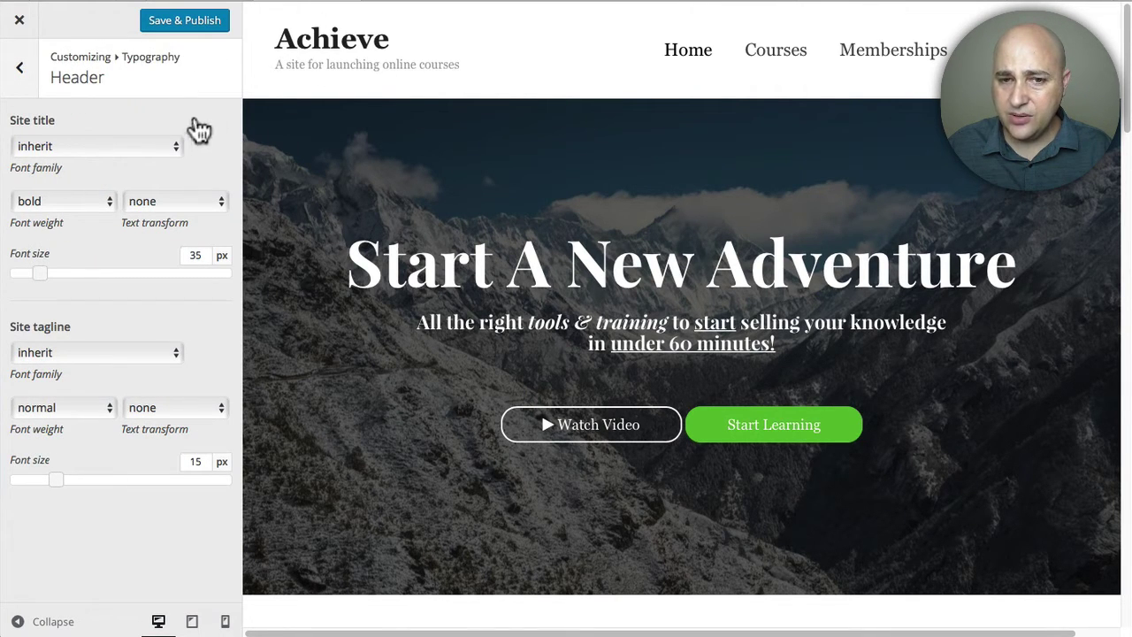
click(174, 151)
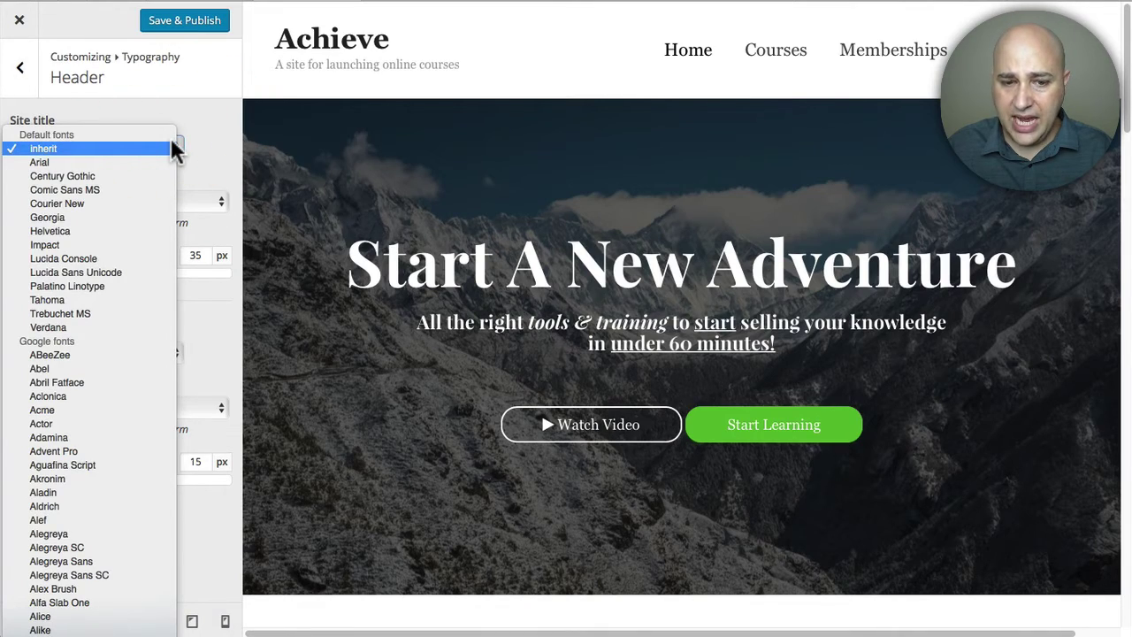
click(110, 364)
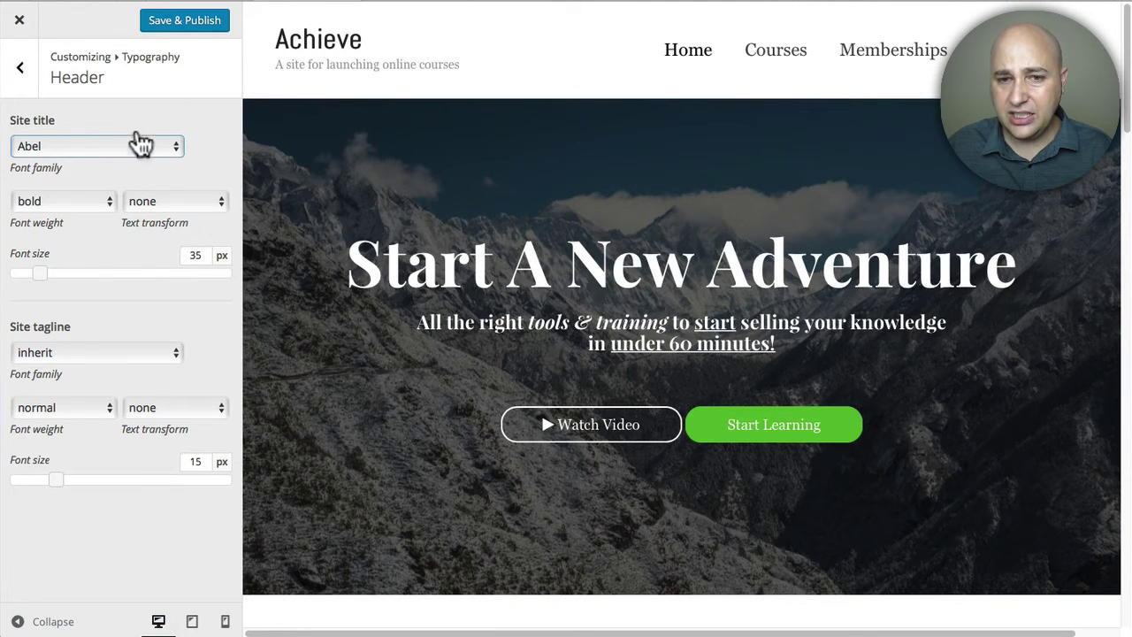
click(130, 150)
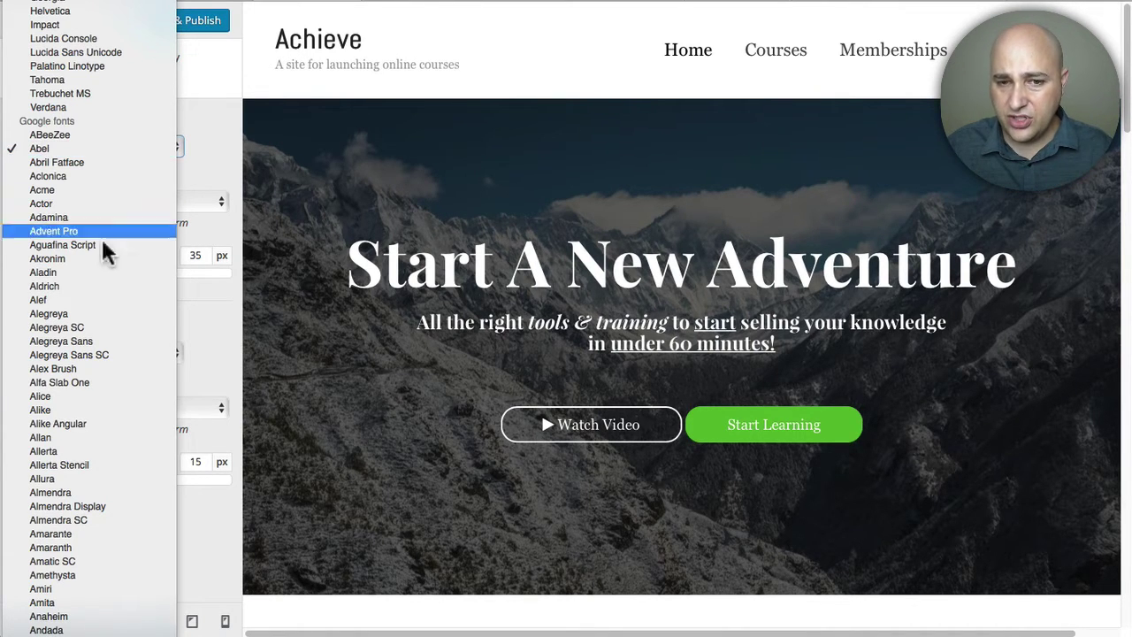
scroll(94, 167, up, 1)
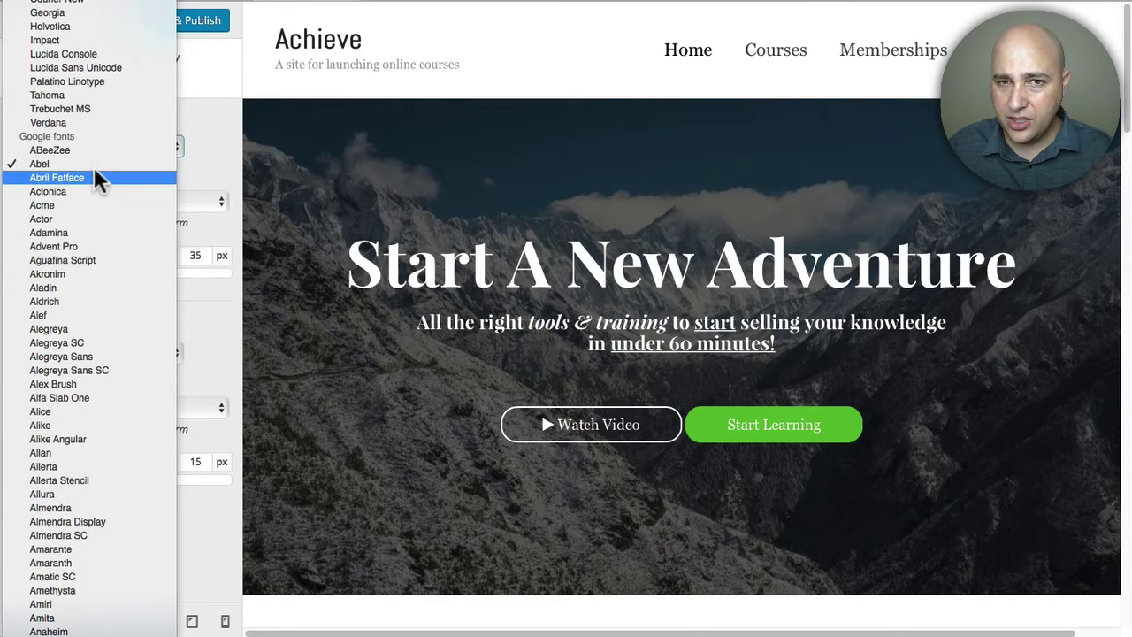
click(169, 94)
click(196, 101)
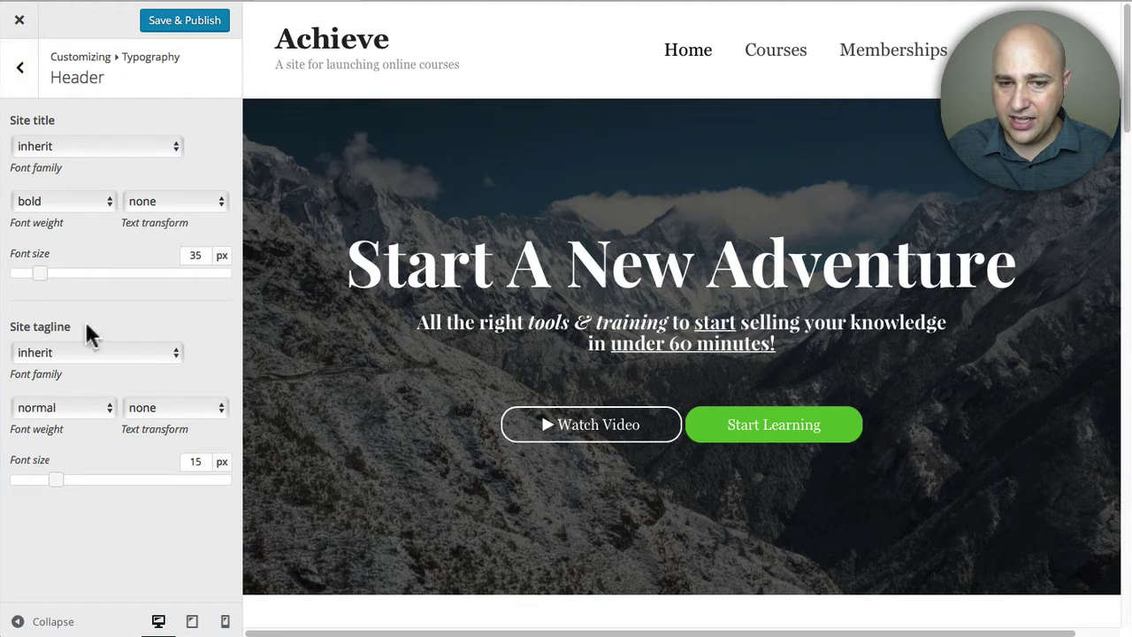
click(19, 73)
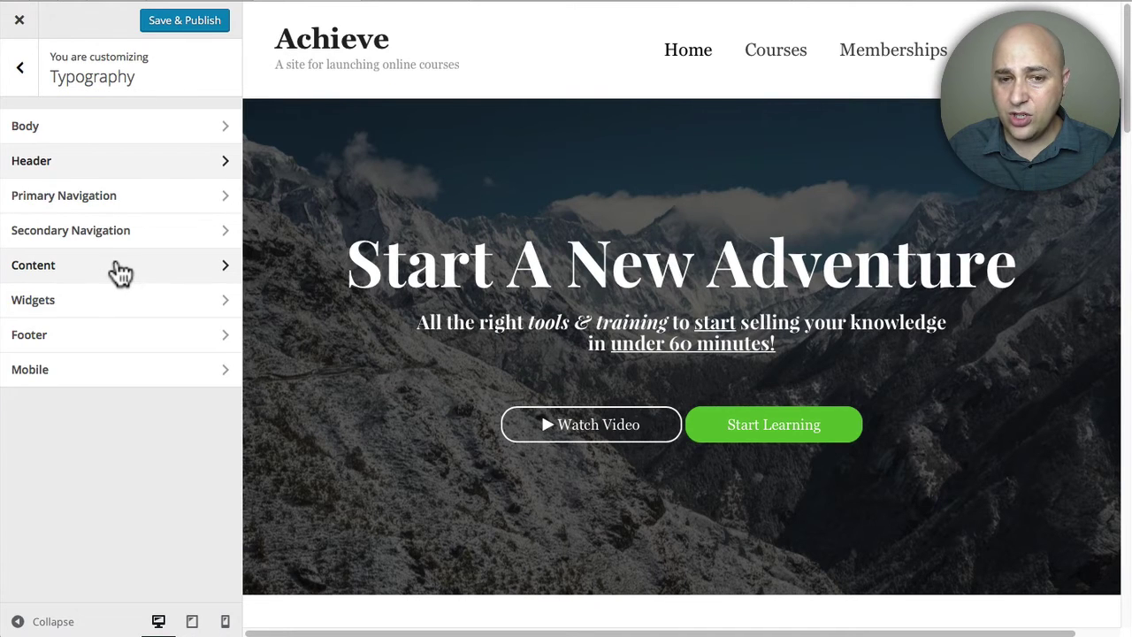
- Glance at the Body typography settings and return to the main Customizer panel
click(134, 130)
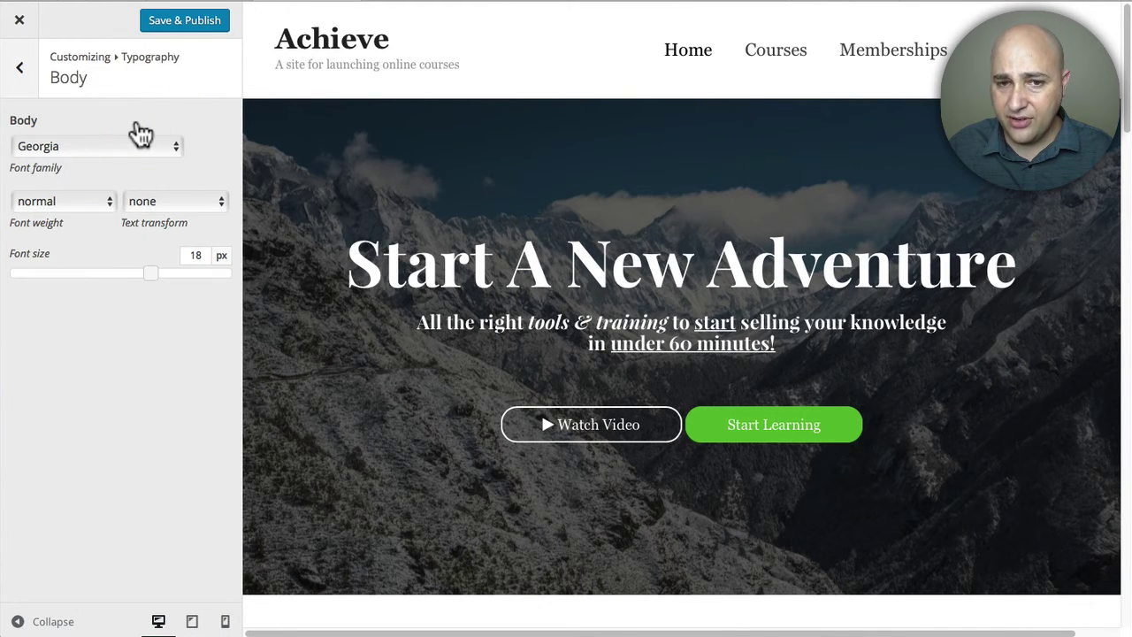
click(24, 73)
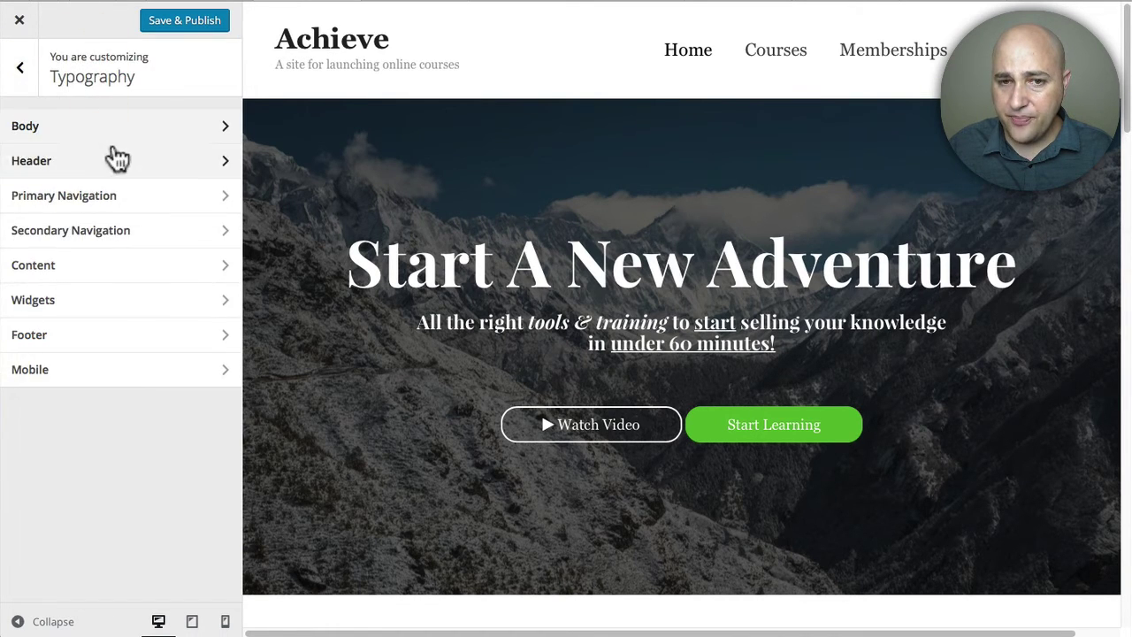
click(22, 69)
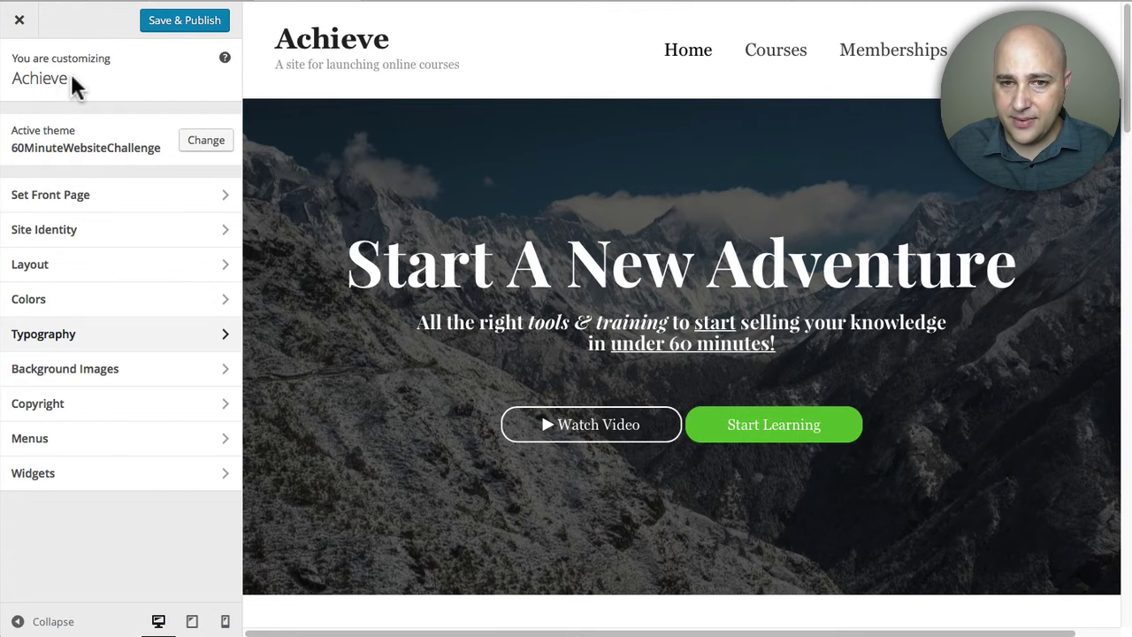
click(108, 372)
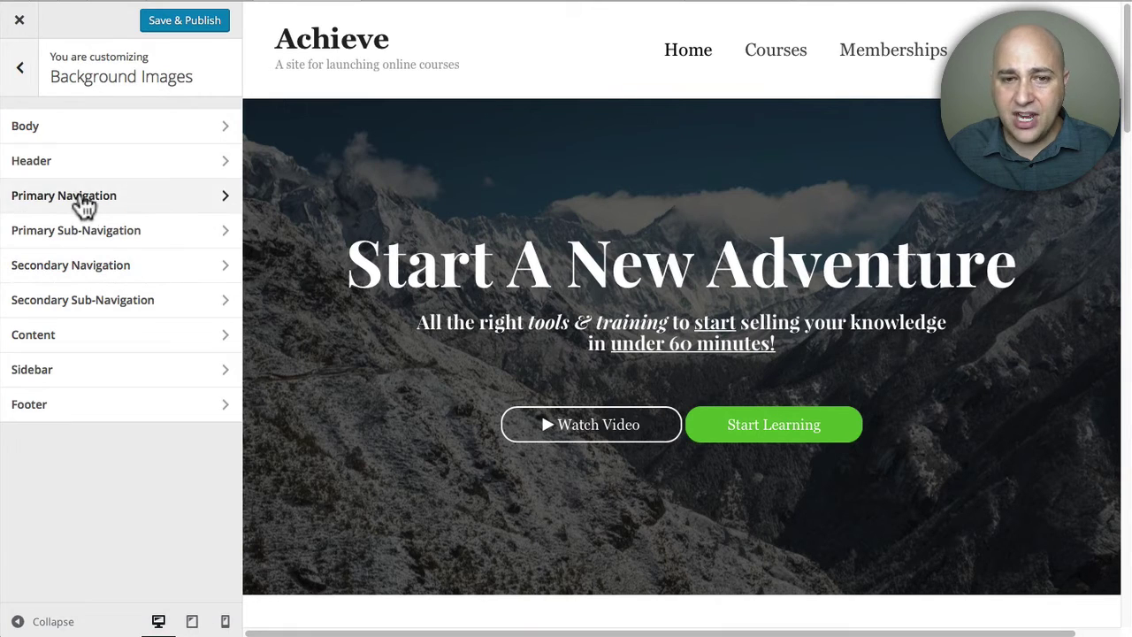
click(23, 75)
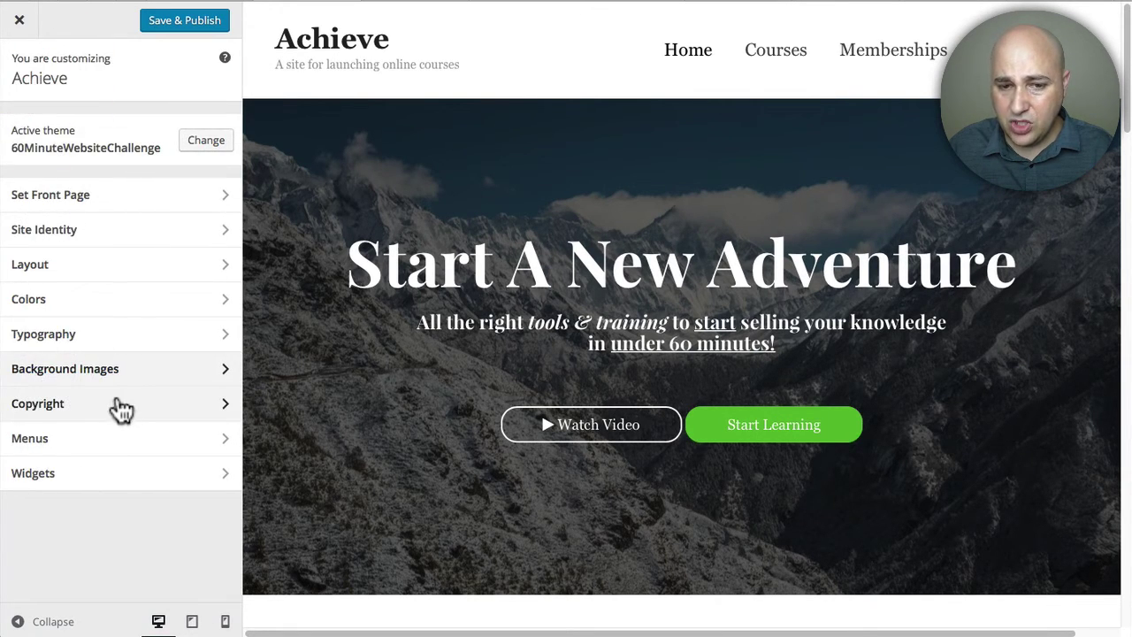
click(115, 408)
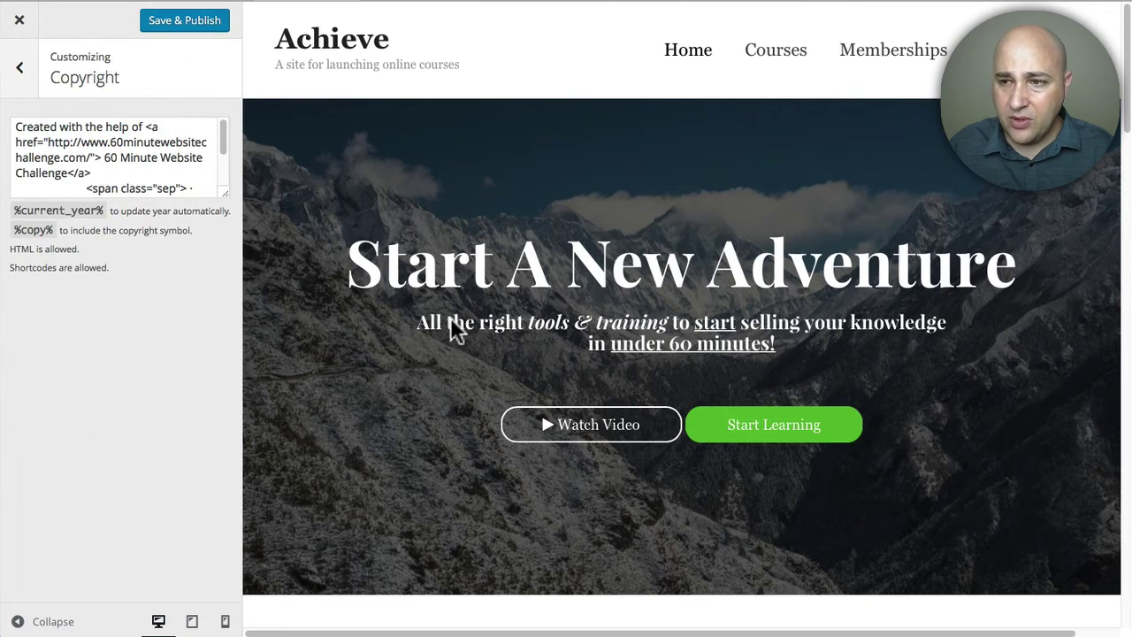
drag(1126, 84, 1123, 619)
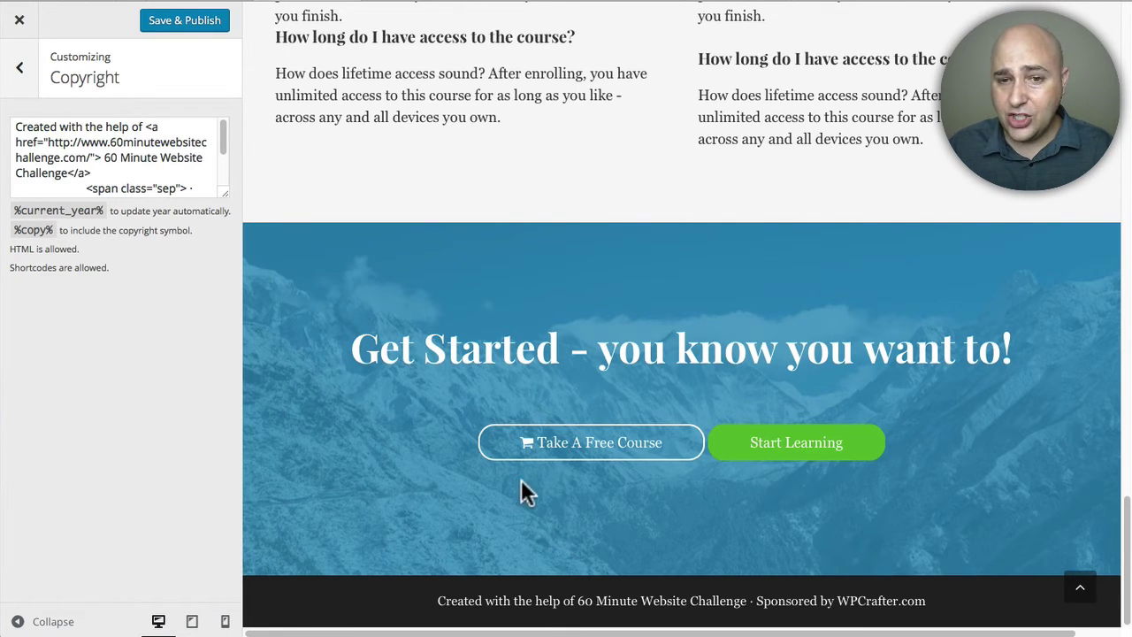
click(20, 69)
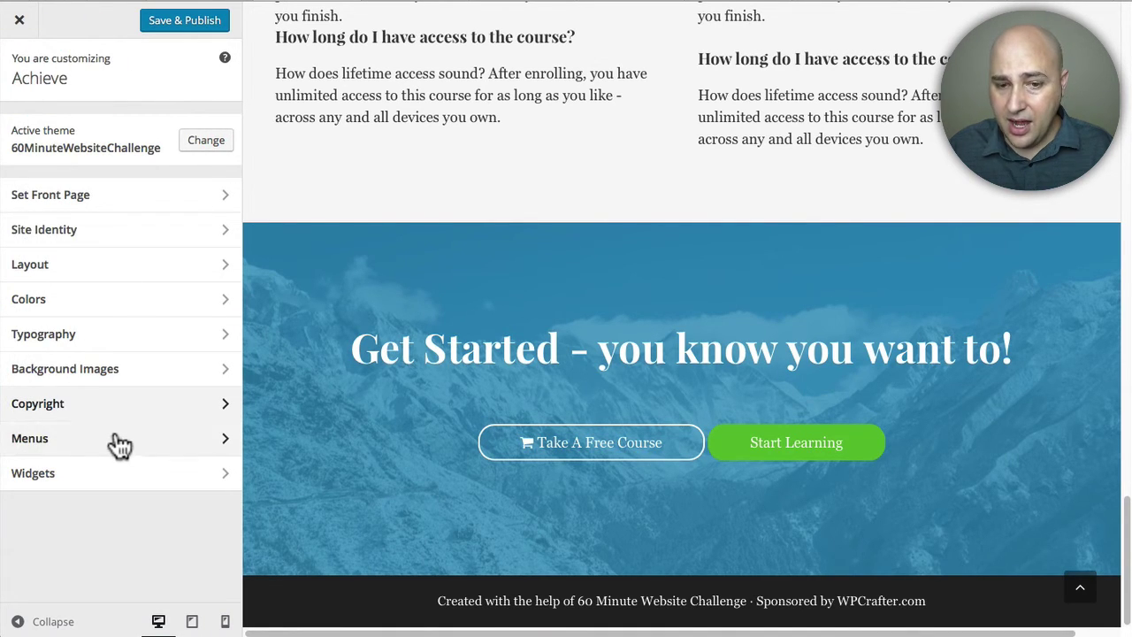
drag(1128, 559, 1115, 9)
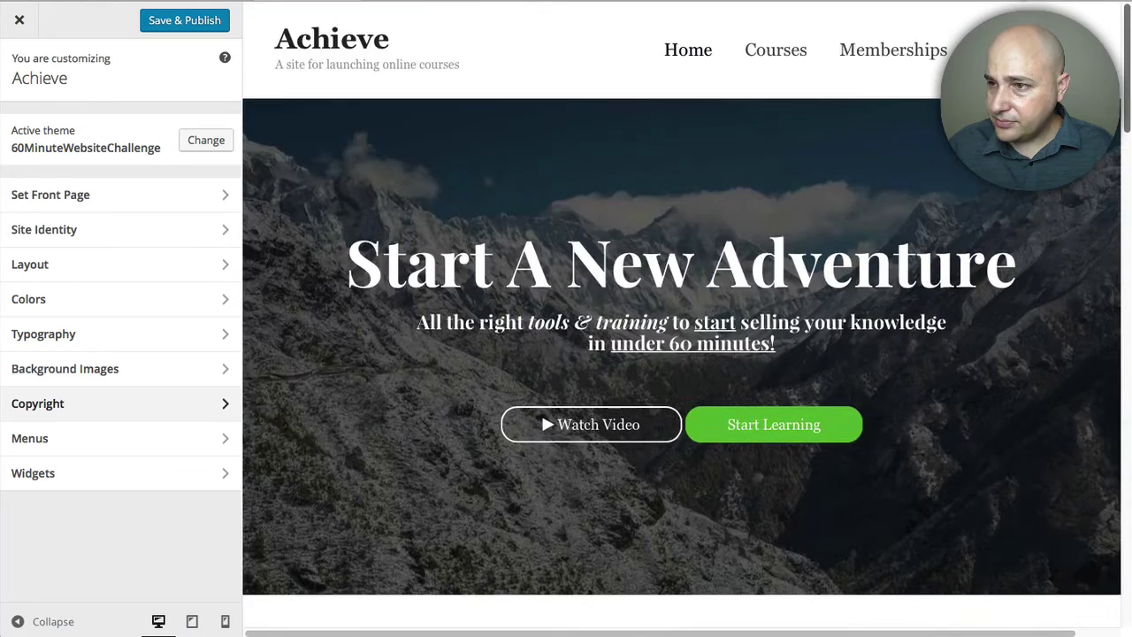
- In Menu 1, move Memberships above Courses and then back below it
click(120, 442)
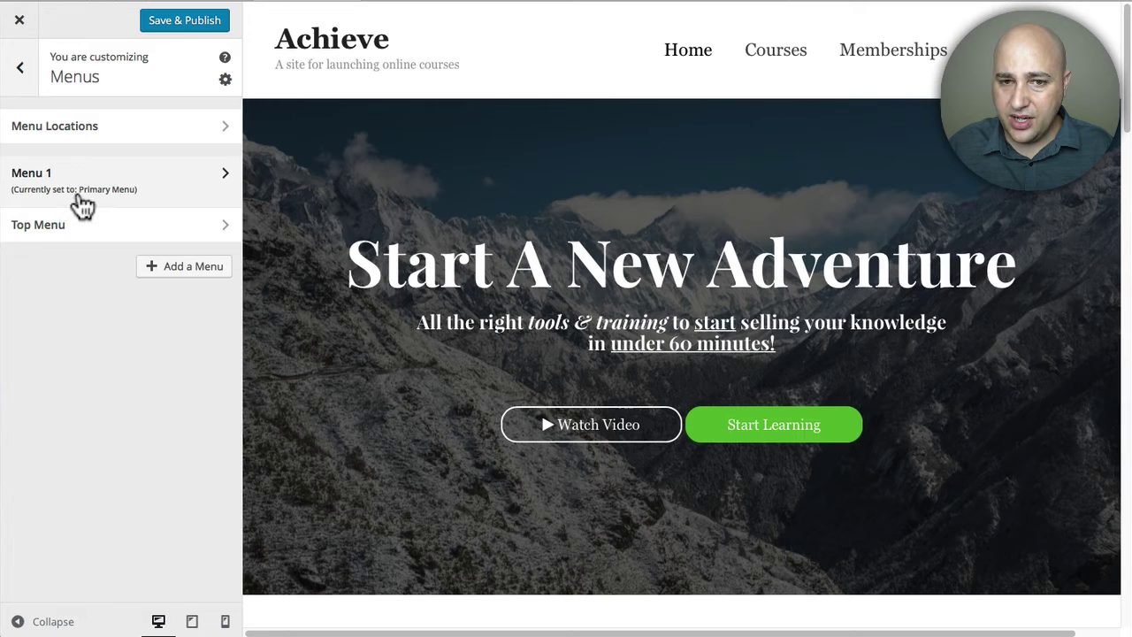
click(125, 181)
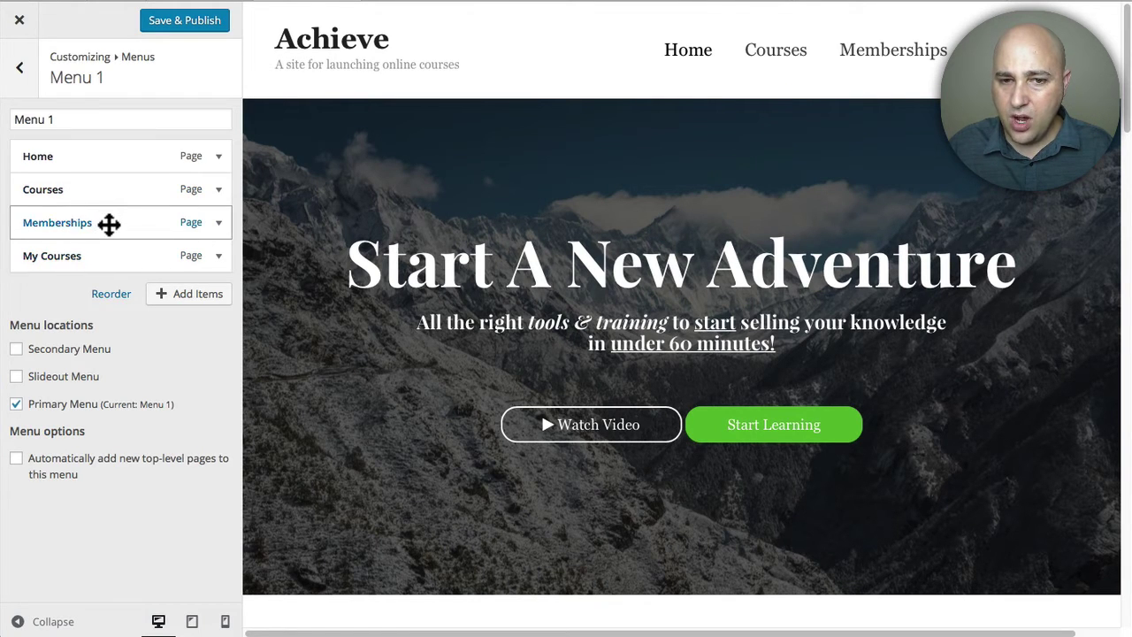
drag(108, 222, 107, 191)
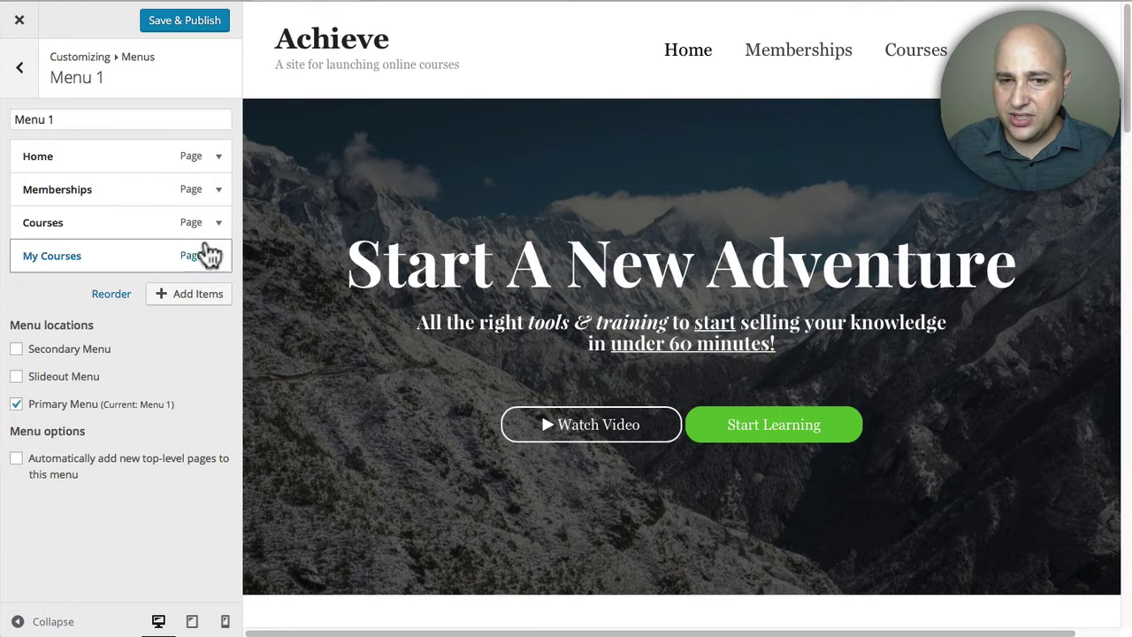
drag(116, 190, 113, 222)
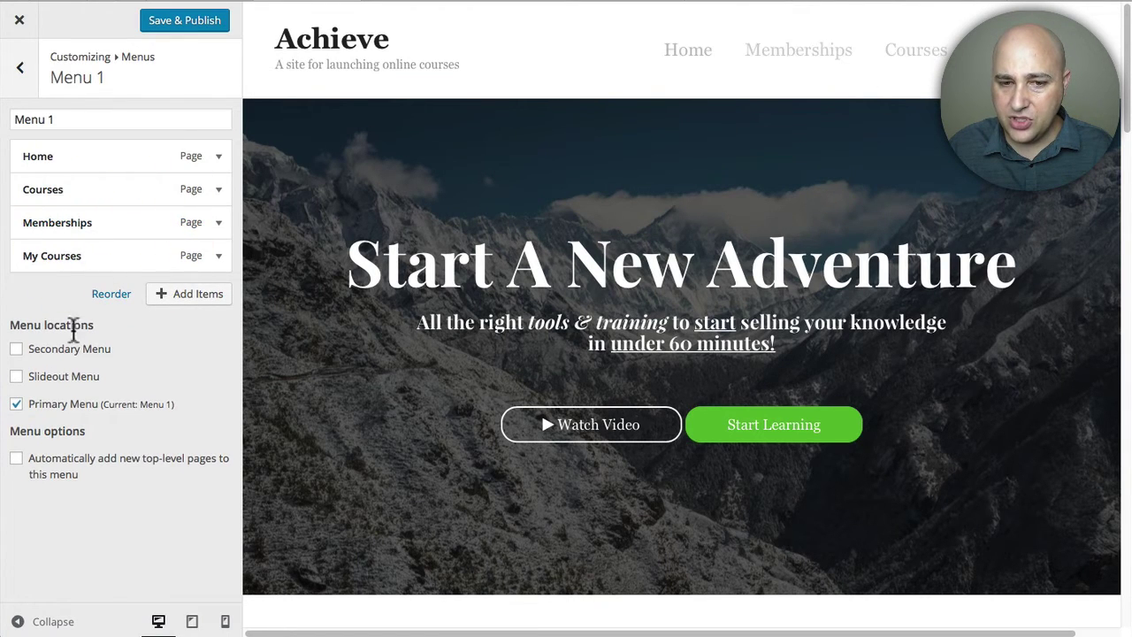
click(27, 71)
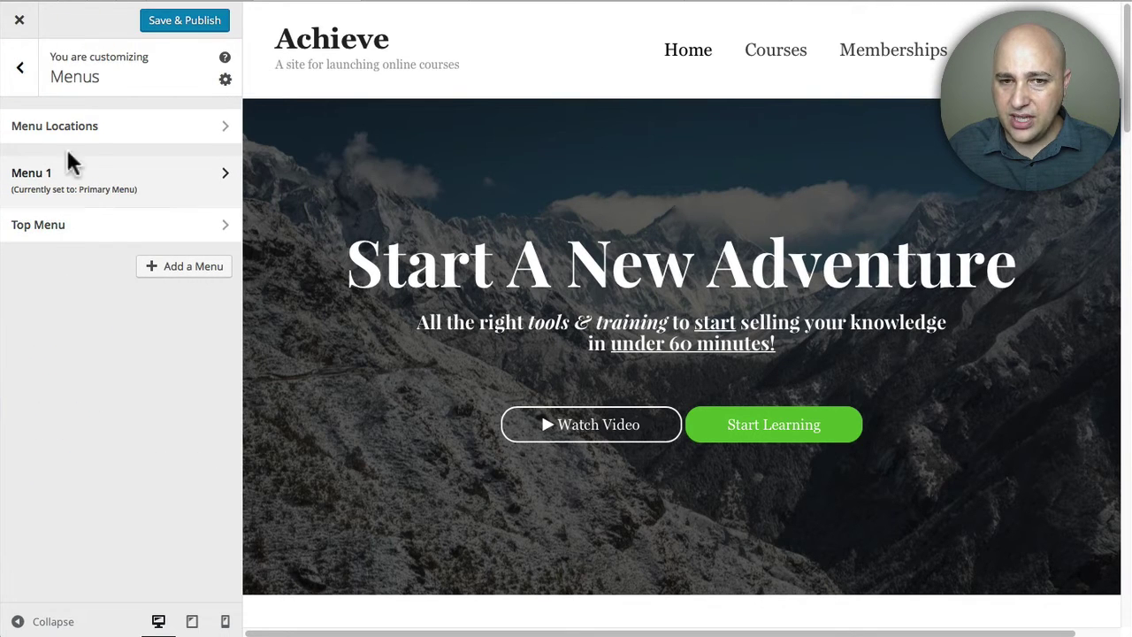
- Reopen Menu 1 to review its items and name, then return to the menu list
click(121, 177)
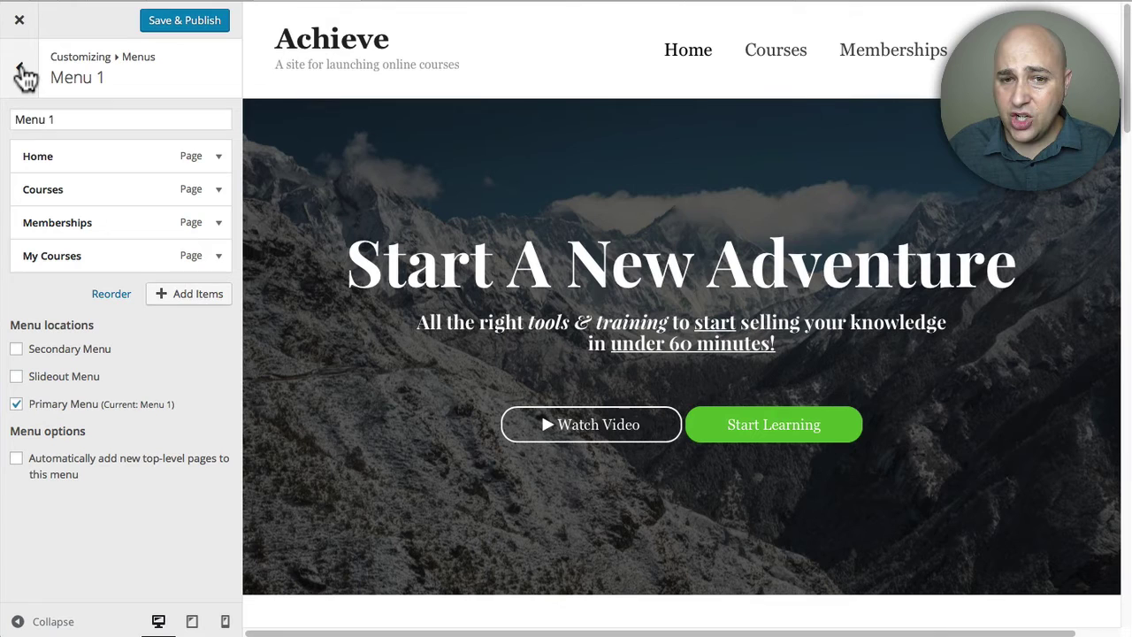
drag(68, 116, 11, 116)
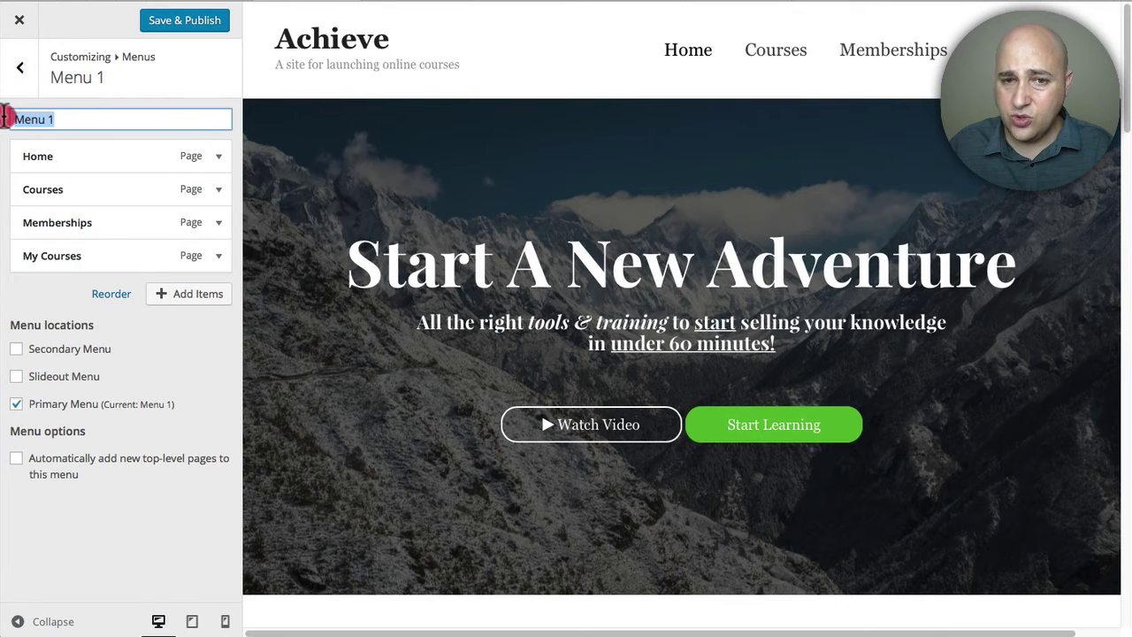
click(20, 77)
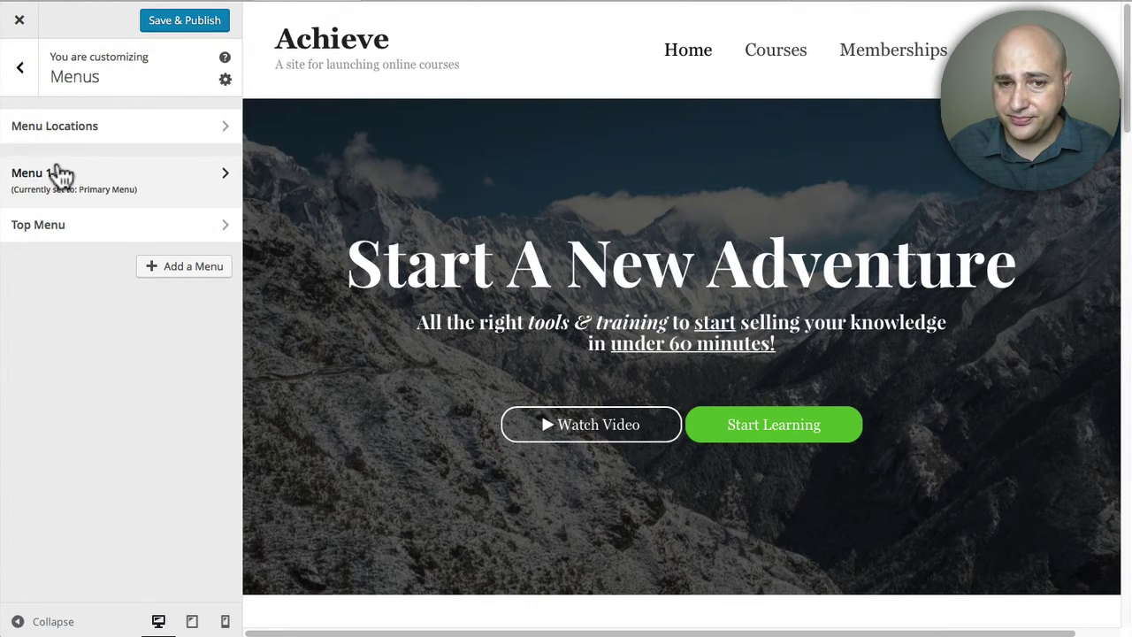
- Assign Top Menu to the Secondary Menu location, then untick it and back out to the main panel
click(75, 221)
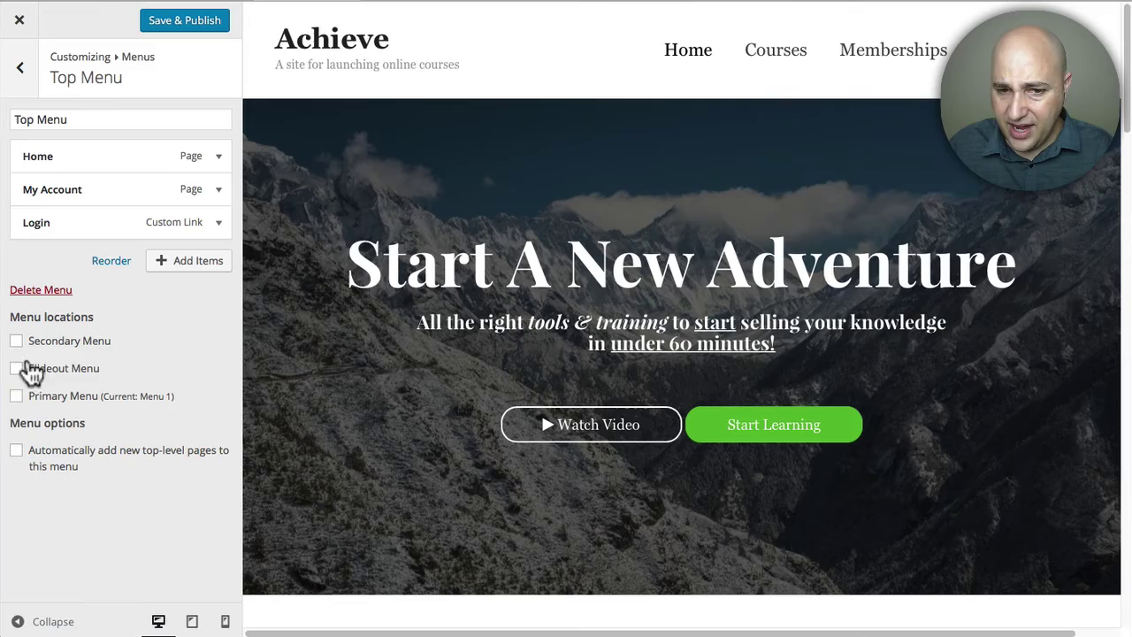
click(16, 342)
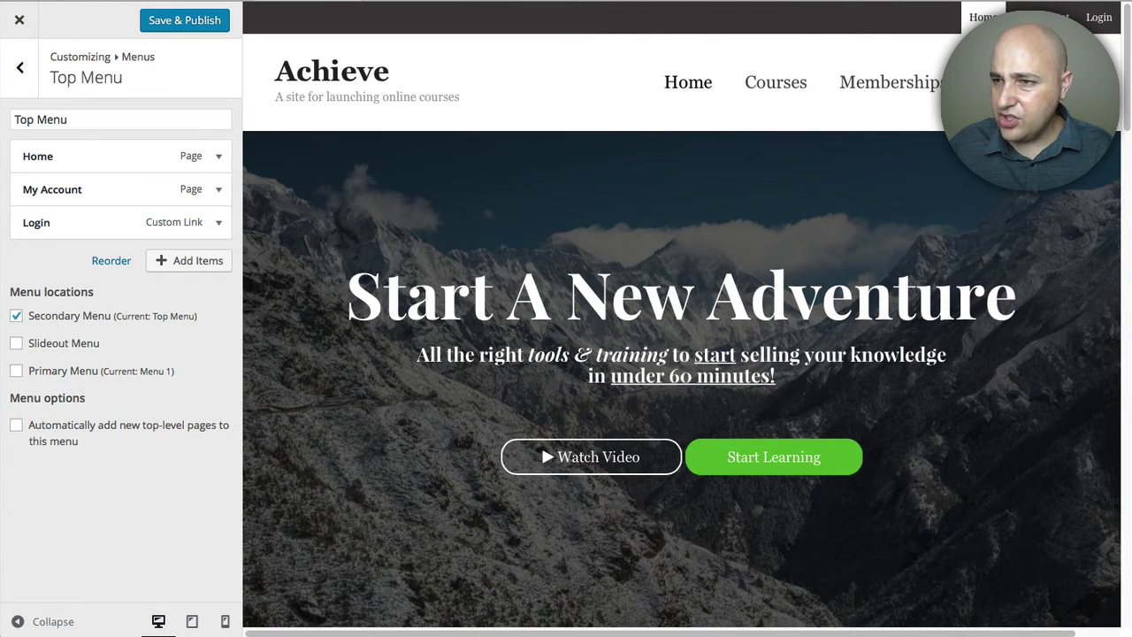
click(18, 318)
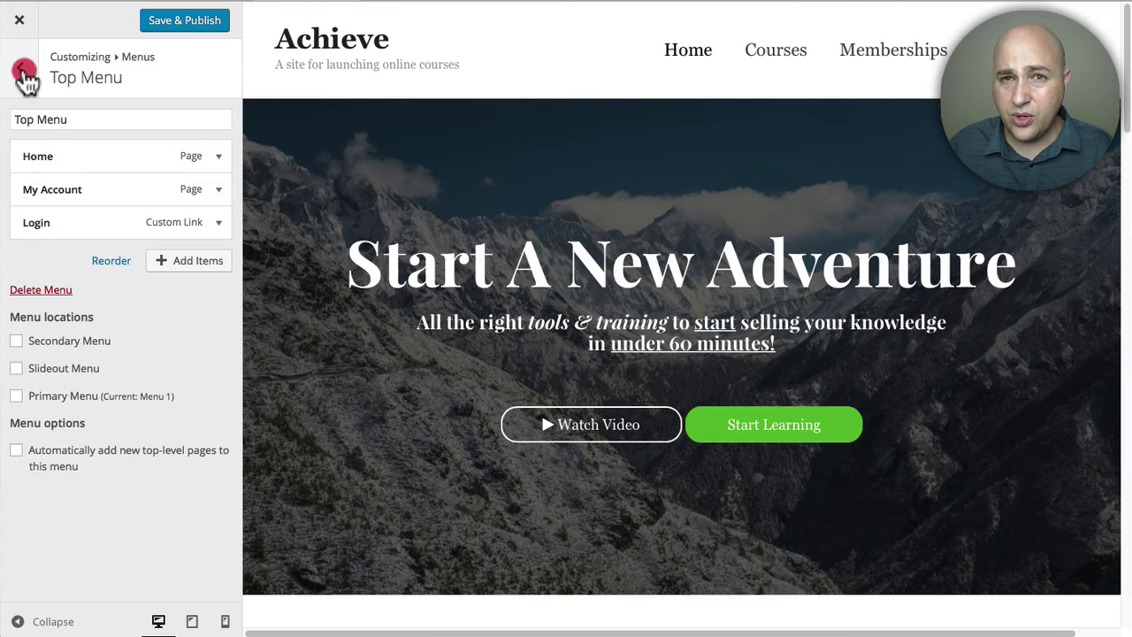
click(20, 70)
click(21, 72)
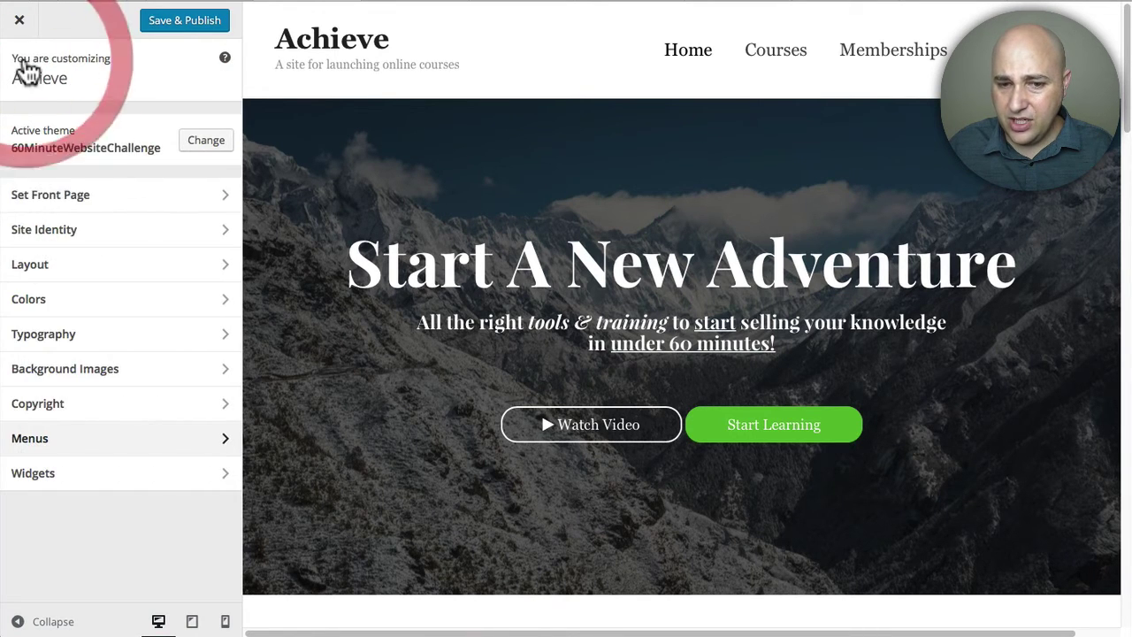
click(104, 473)
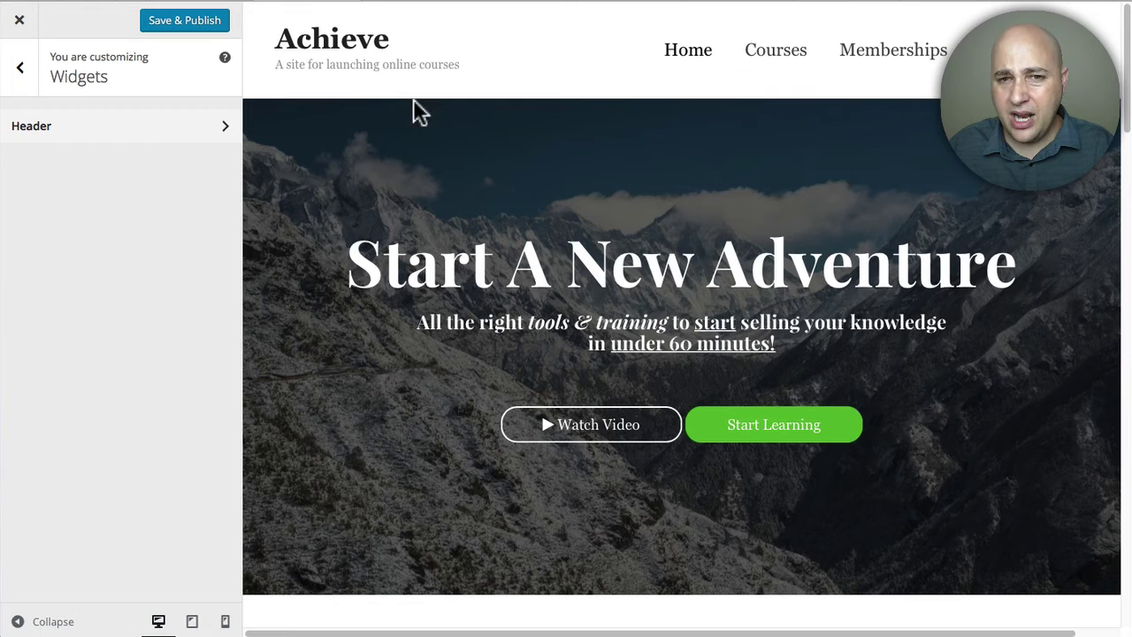
click(26, 76)
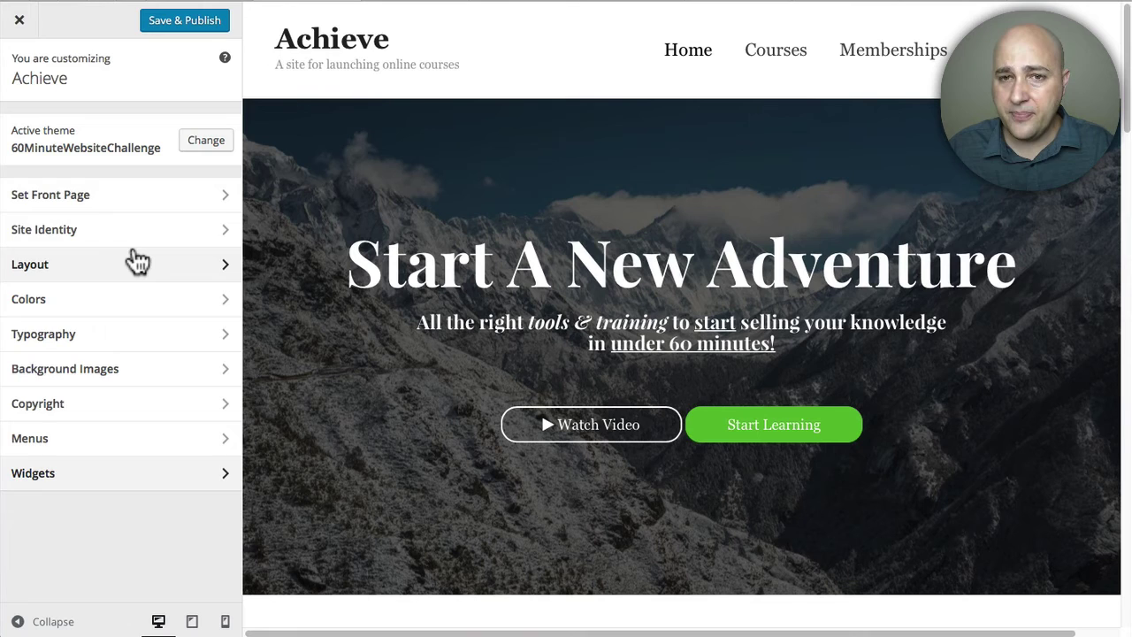
- Leave the Customizer without saving and view the GP Premium 1.2.89 add-ons under Appearance > GeneratePress
click(19, 20)
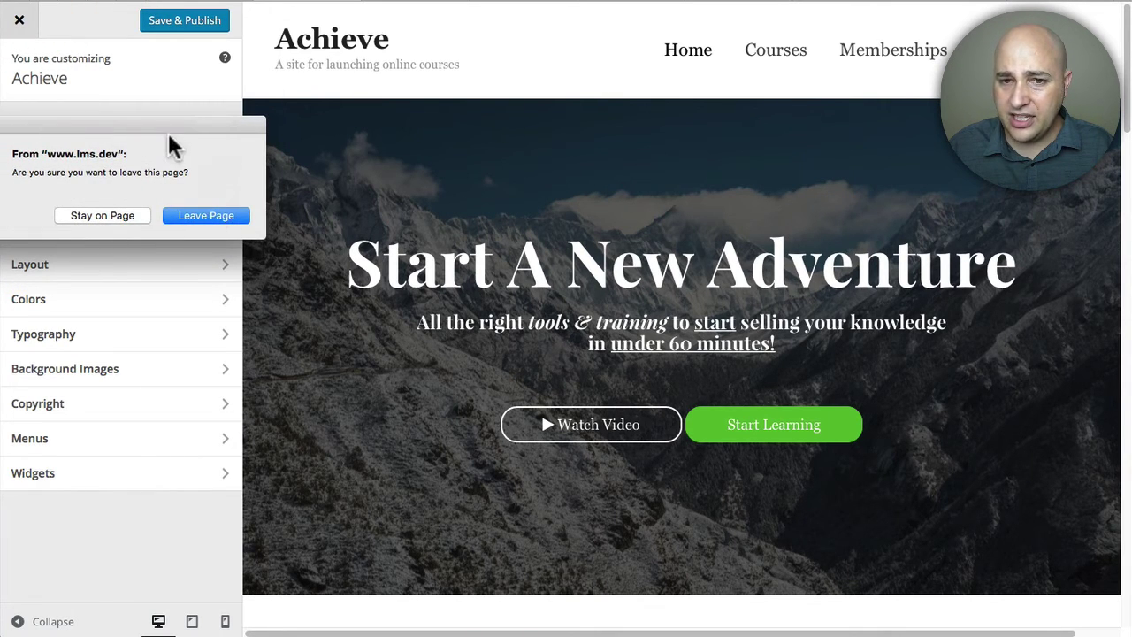
drag(266, 121, 566, 107)
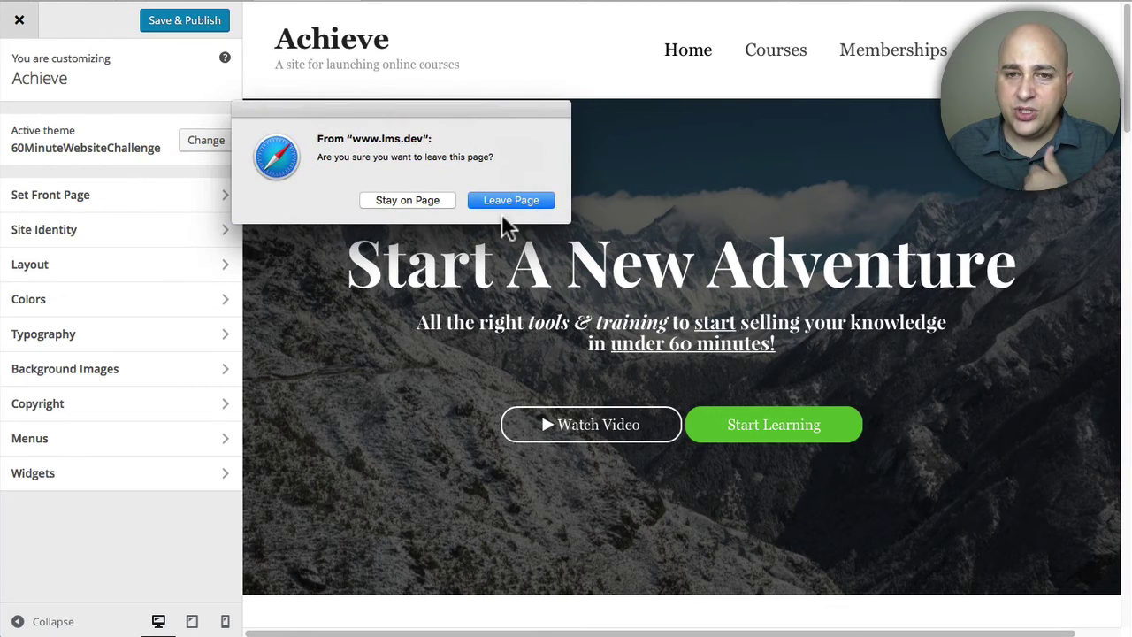
click(509, 200)
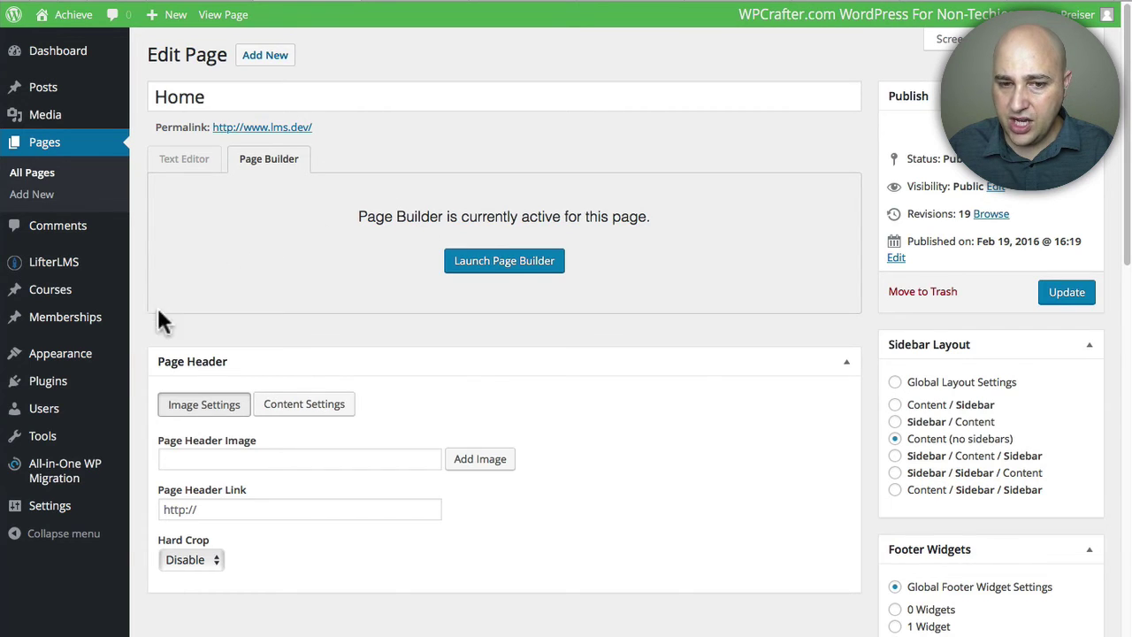
mouse_move(122, 361)
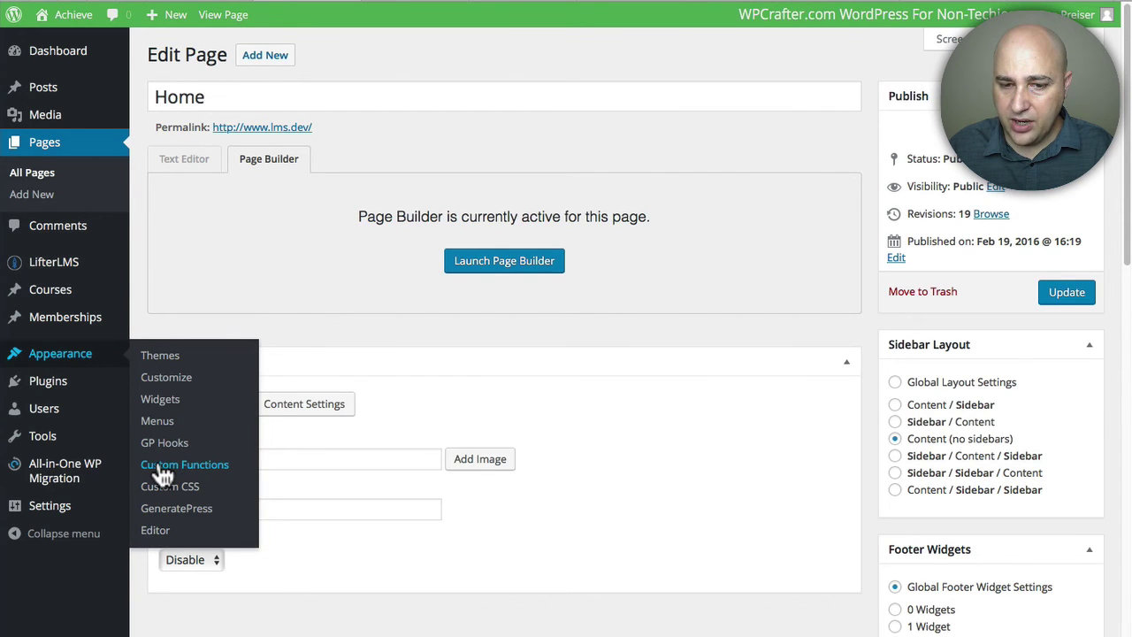
click(168, 510)
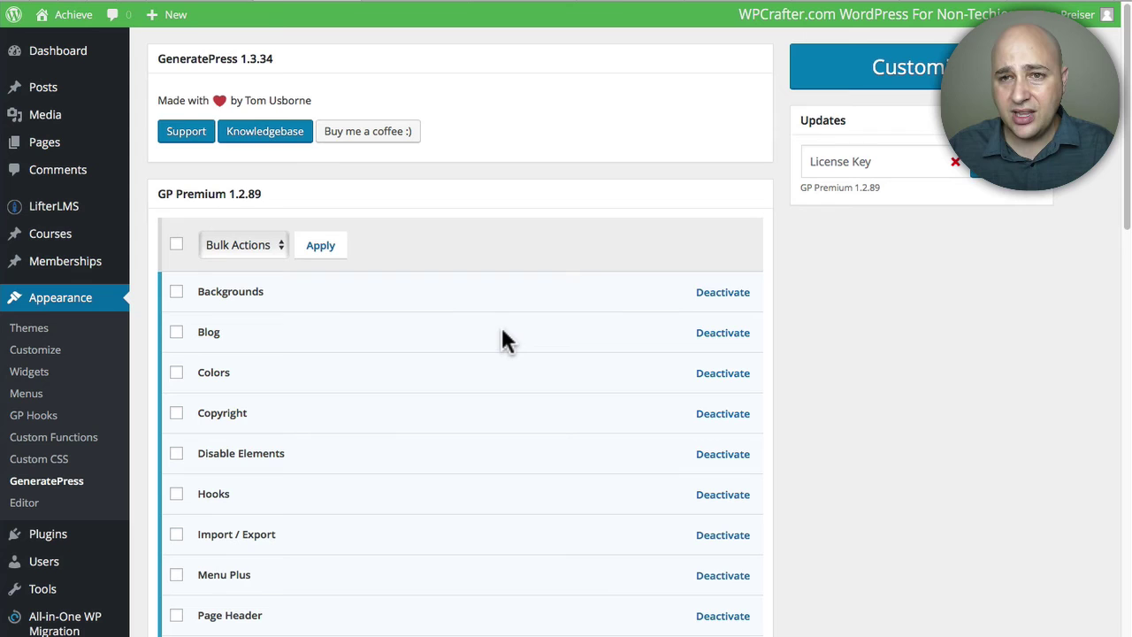
click(524, 3)
drag(233, 228, 316, 230)
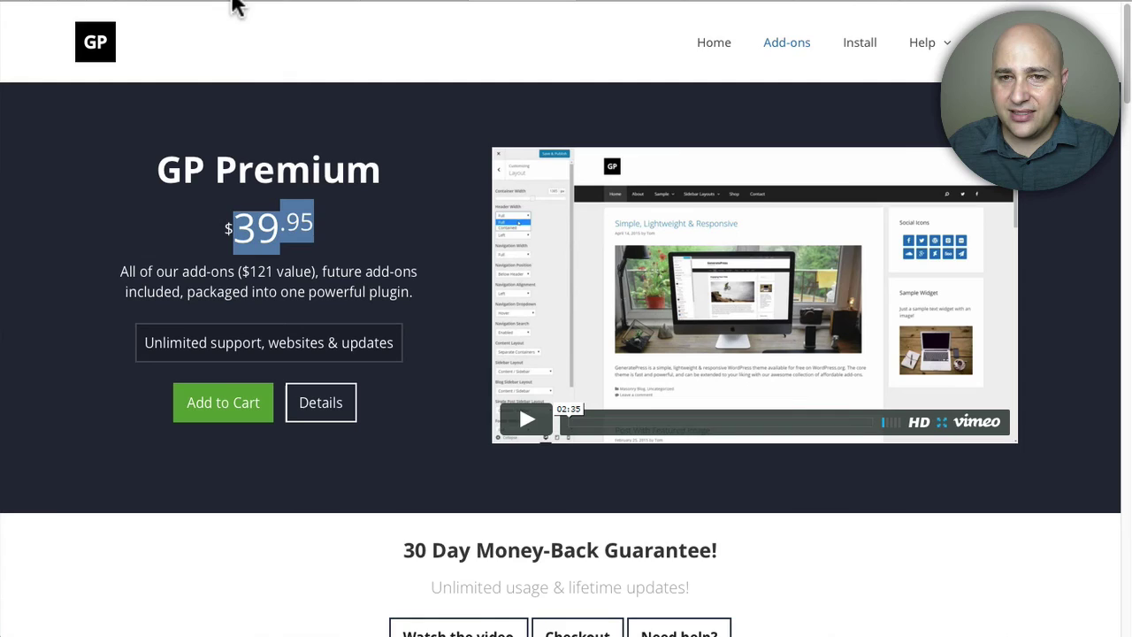
click(390, 5)
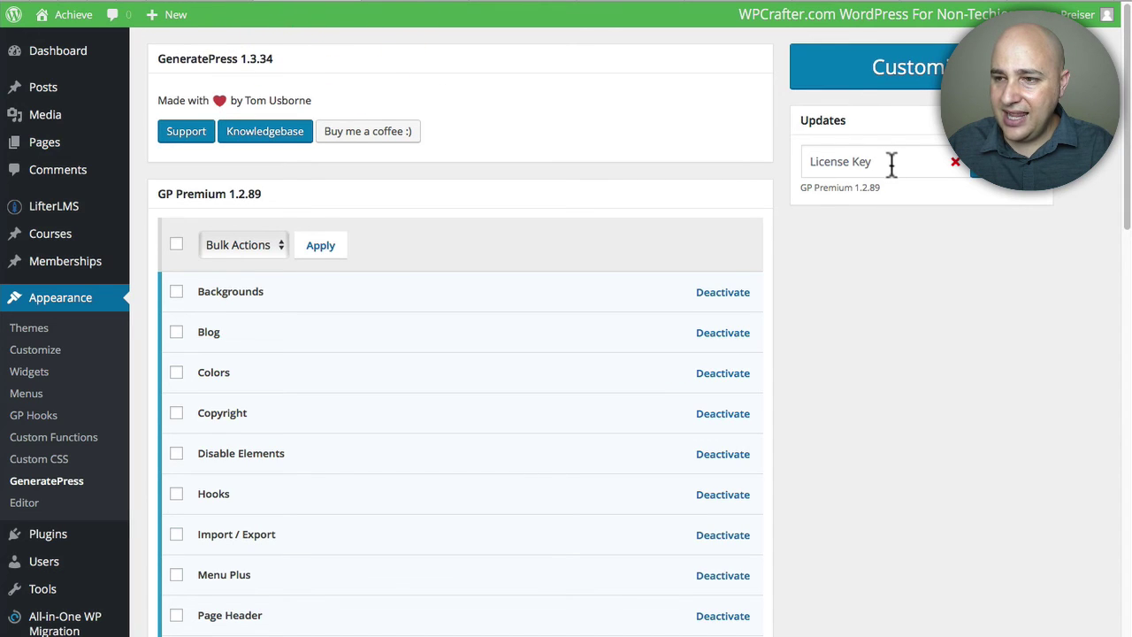